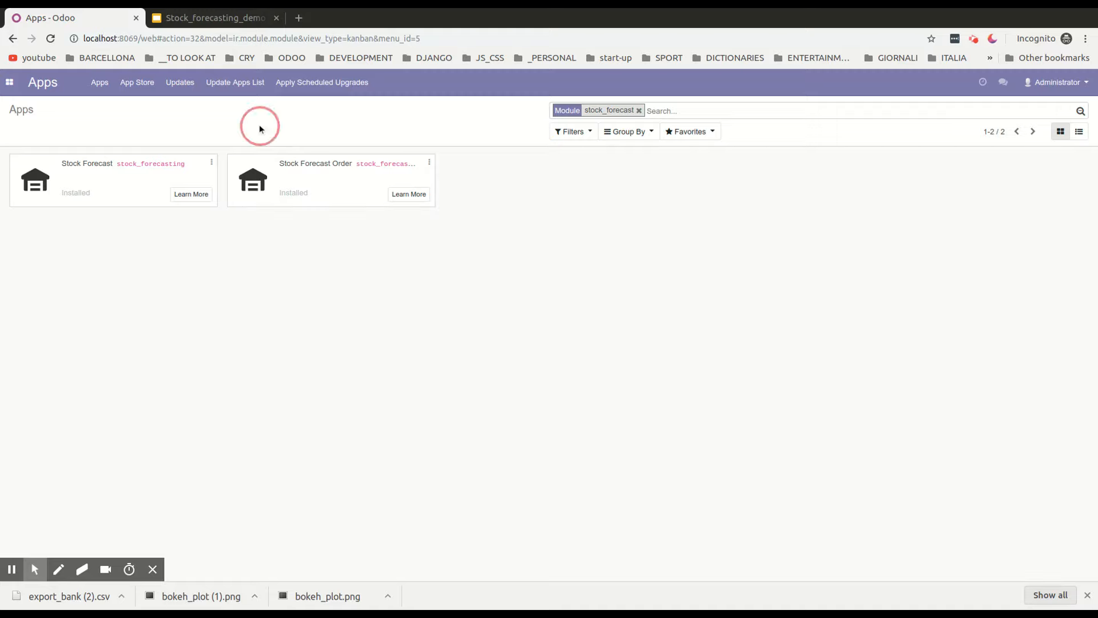
Step: Open the Compute Stock Forecast report in the Inventory app
click(10, 83)
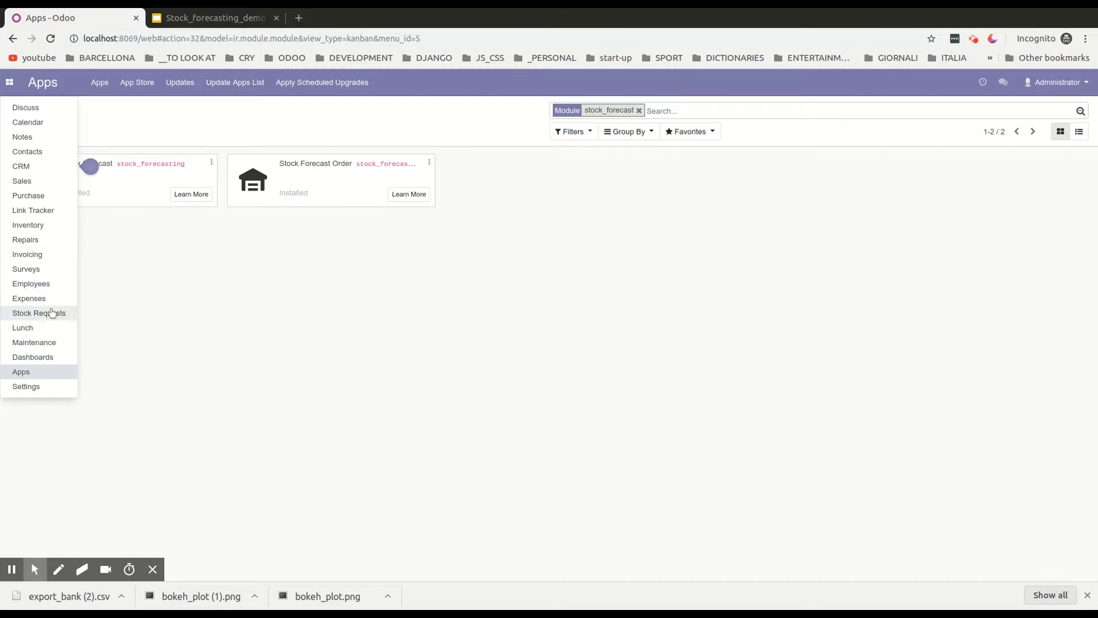
click(33, 225)
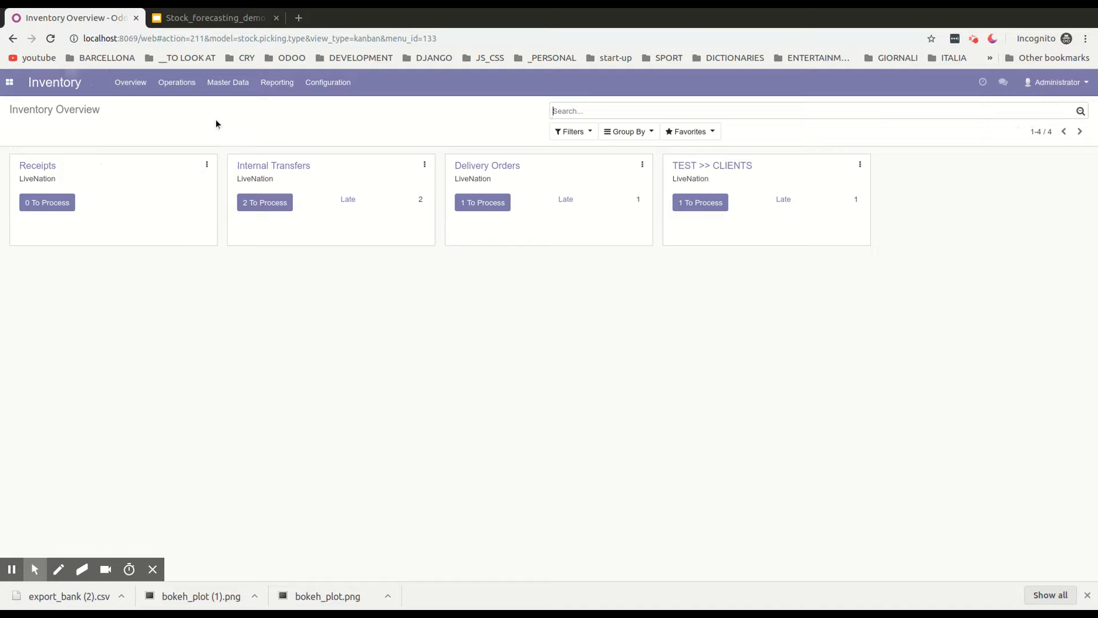
click(277, 82)
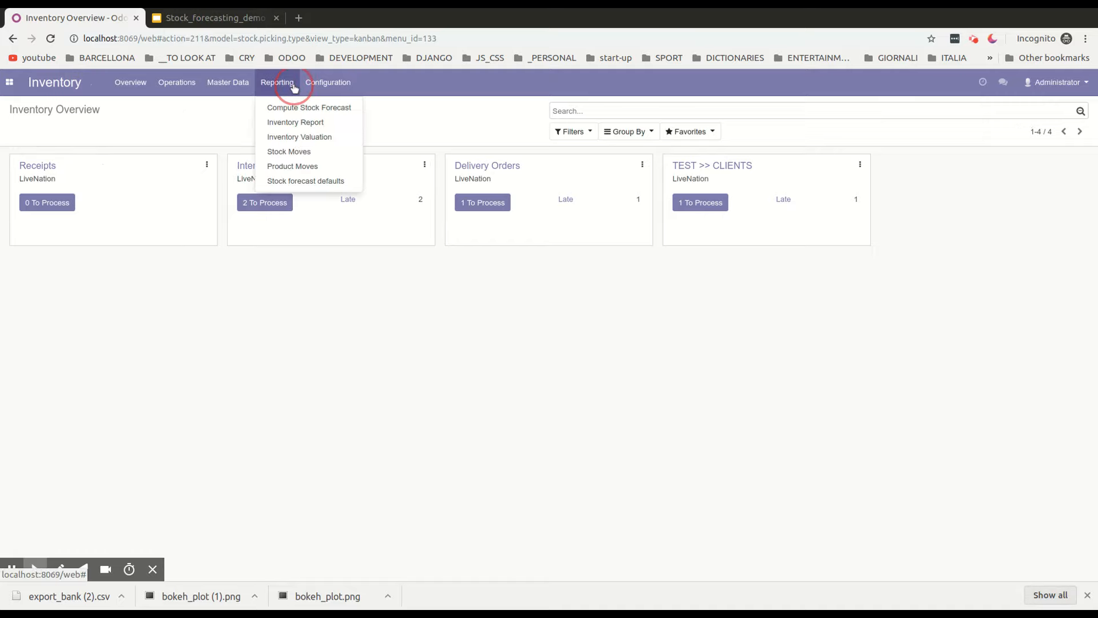
click(288, 113)
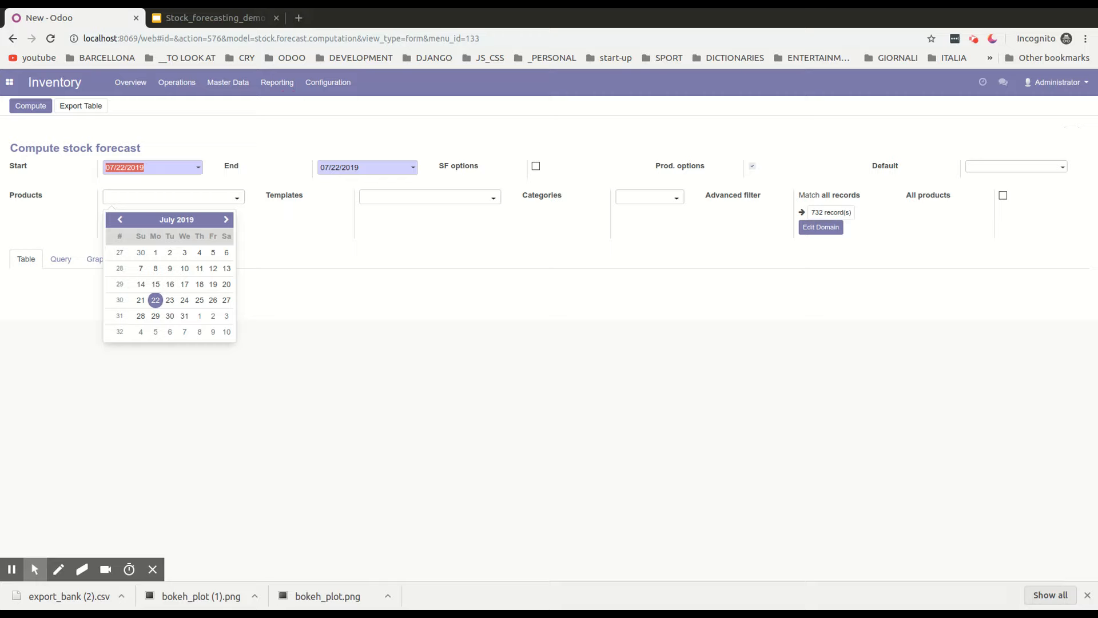
Step: Set the forecast start date to 06/01/2019
click(39, 150)
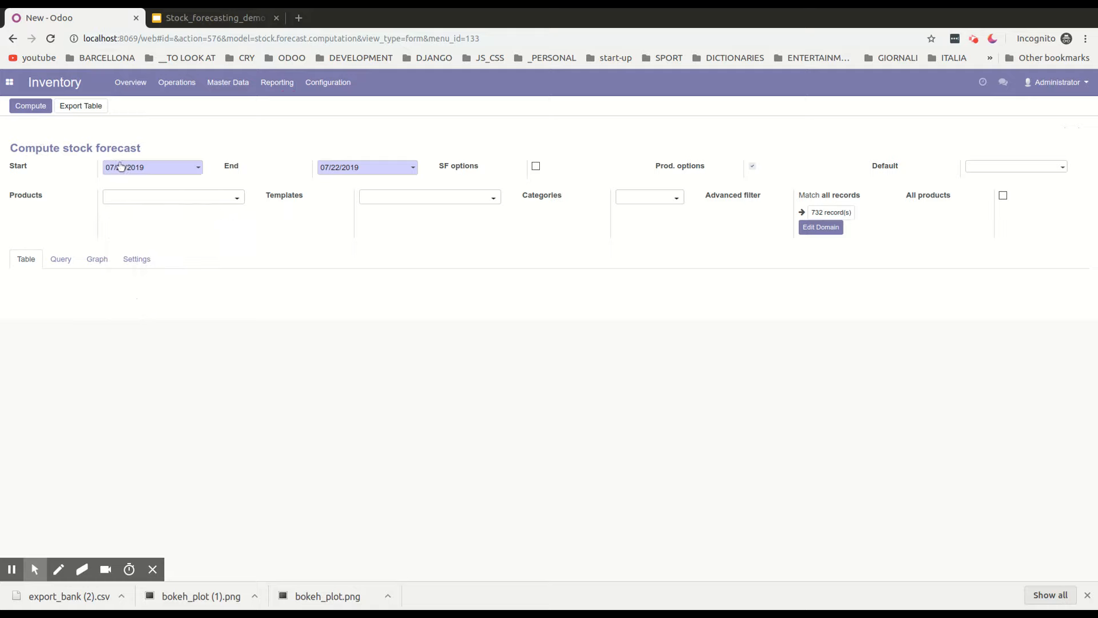
click(137, 169)
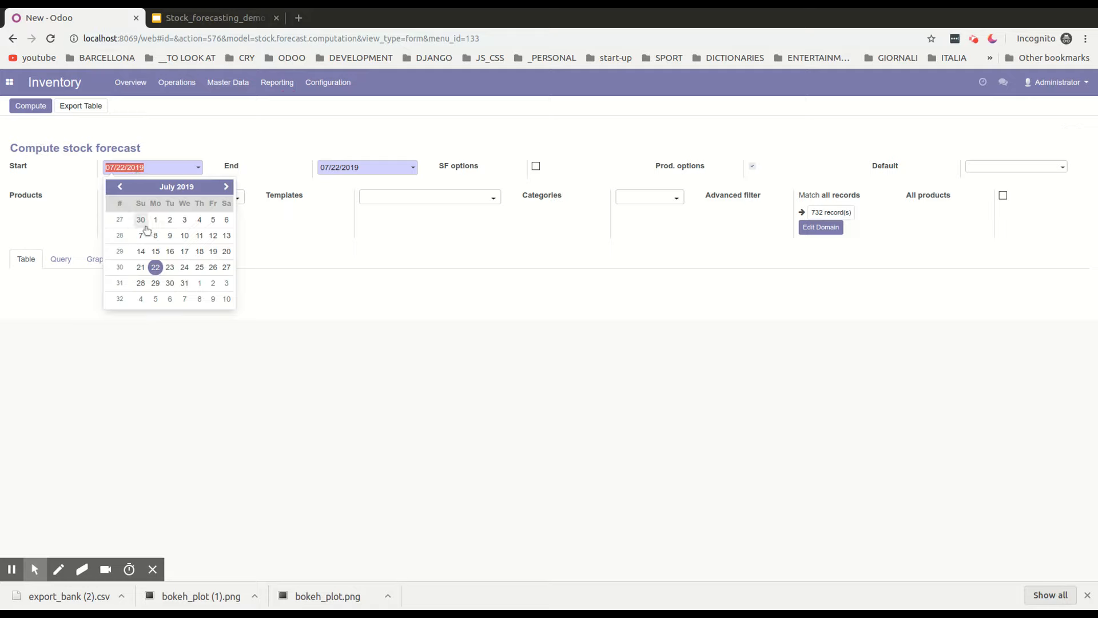
click(120, 186)
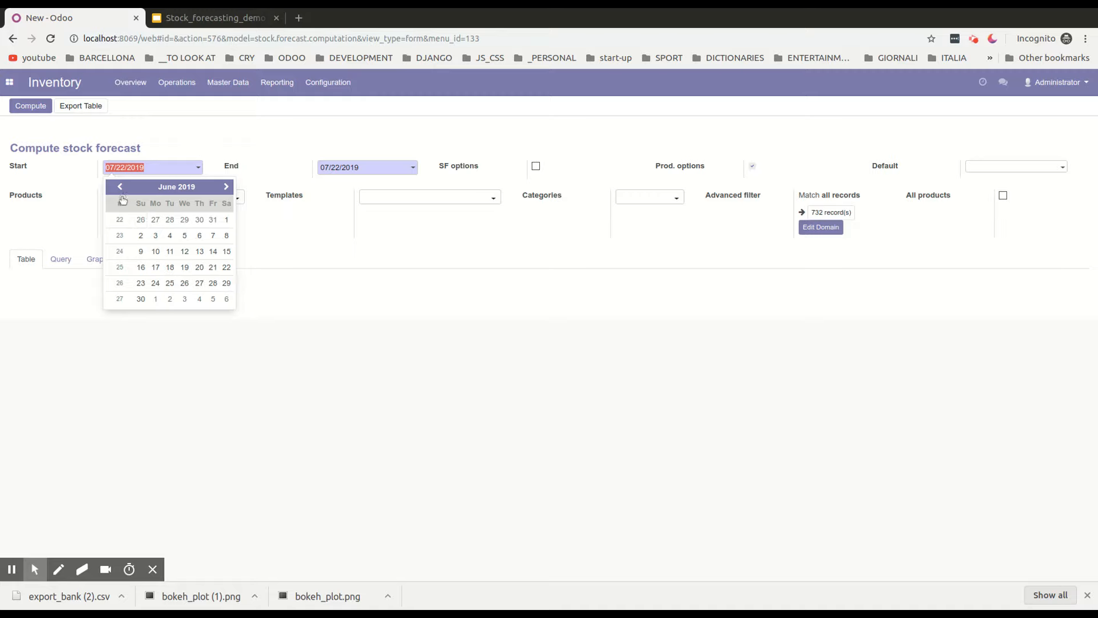
click(227, 220)
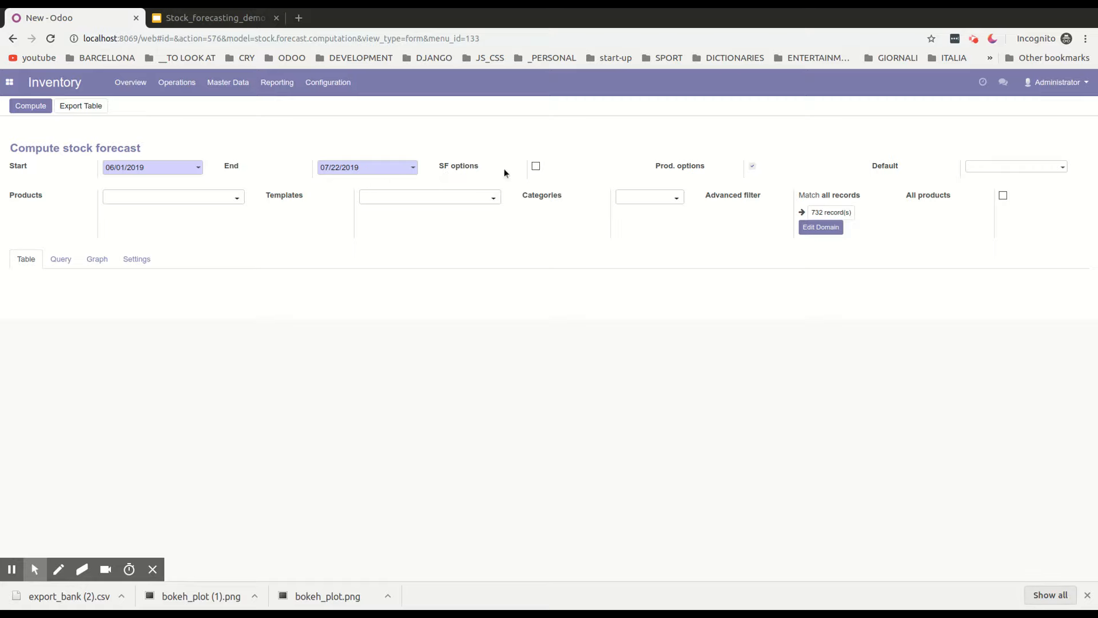
Step: Switch the product options and SF options sections off and on, and view the choices for the Default field
click(681, 170)
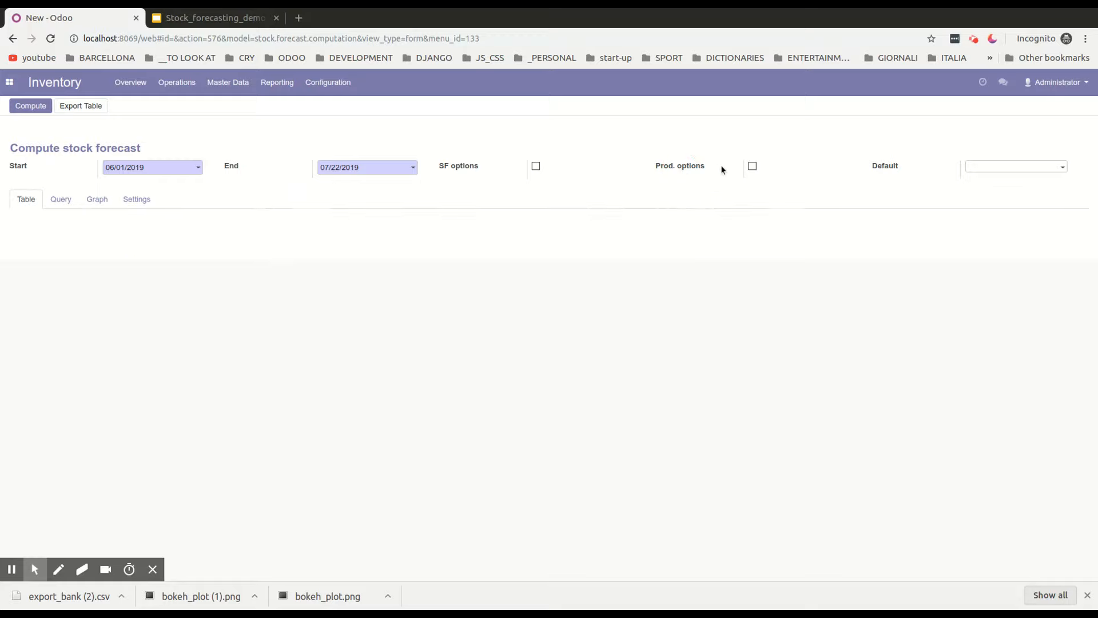
click(537, 167)
click(536, 167)
click(886, 167)
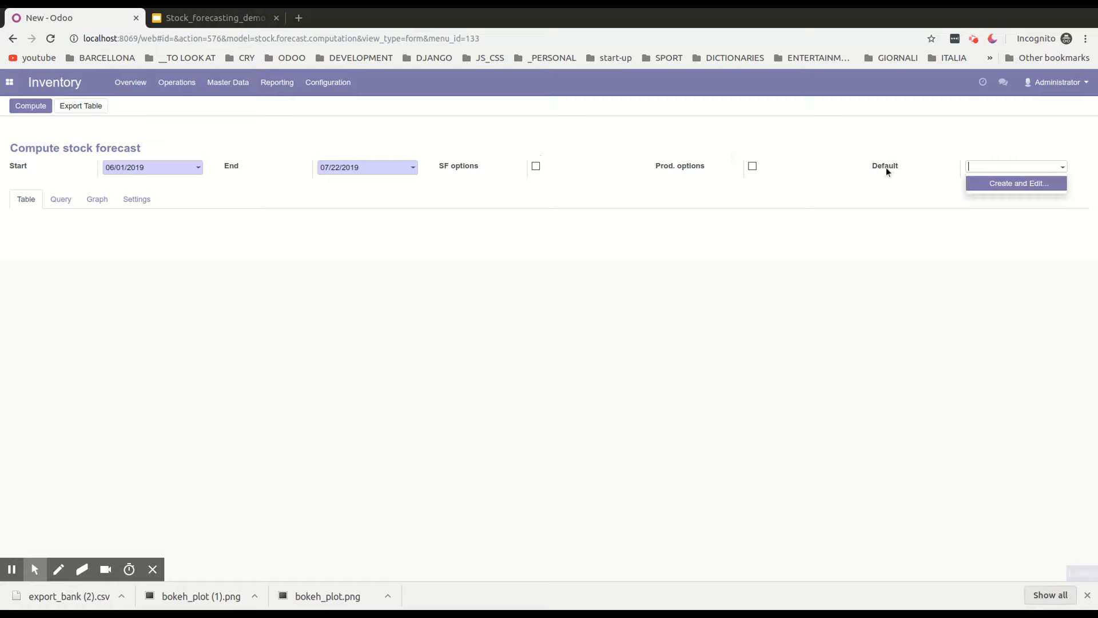
click(846, 143)
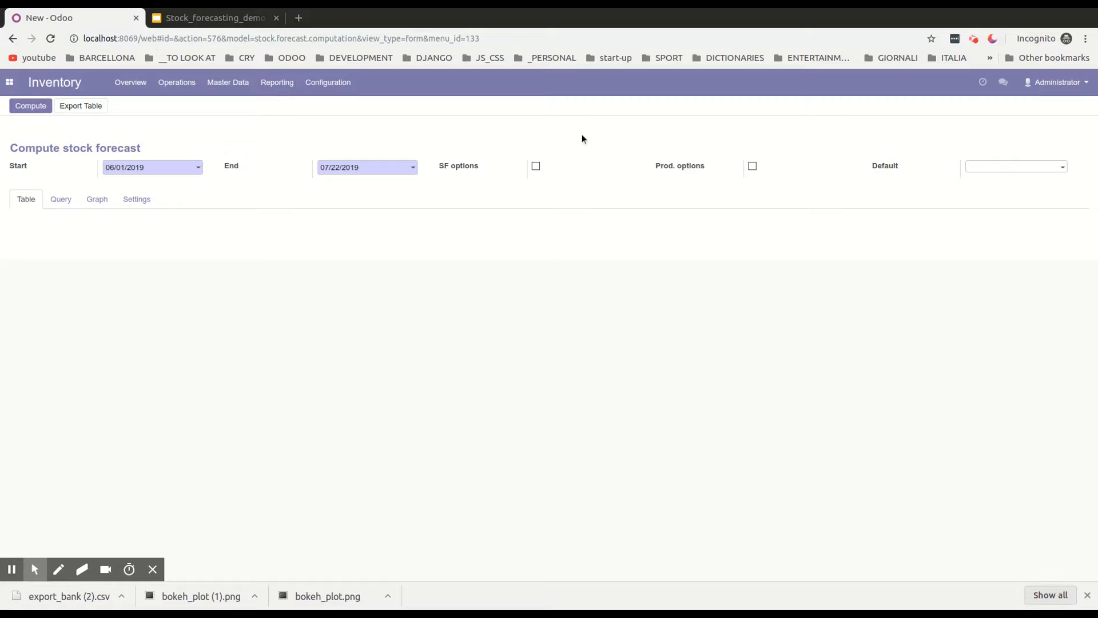
click(671, 166)
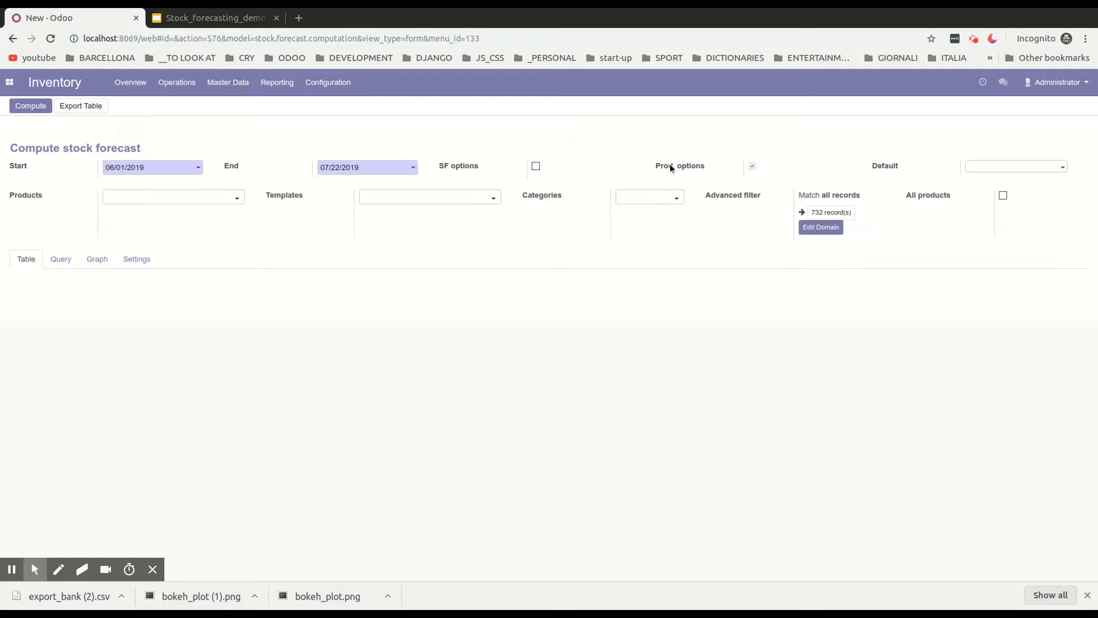
Step: Add Prod 01 and Prod 02 to the forecast's product selection
click(191, 200)
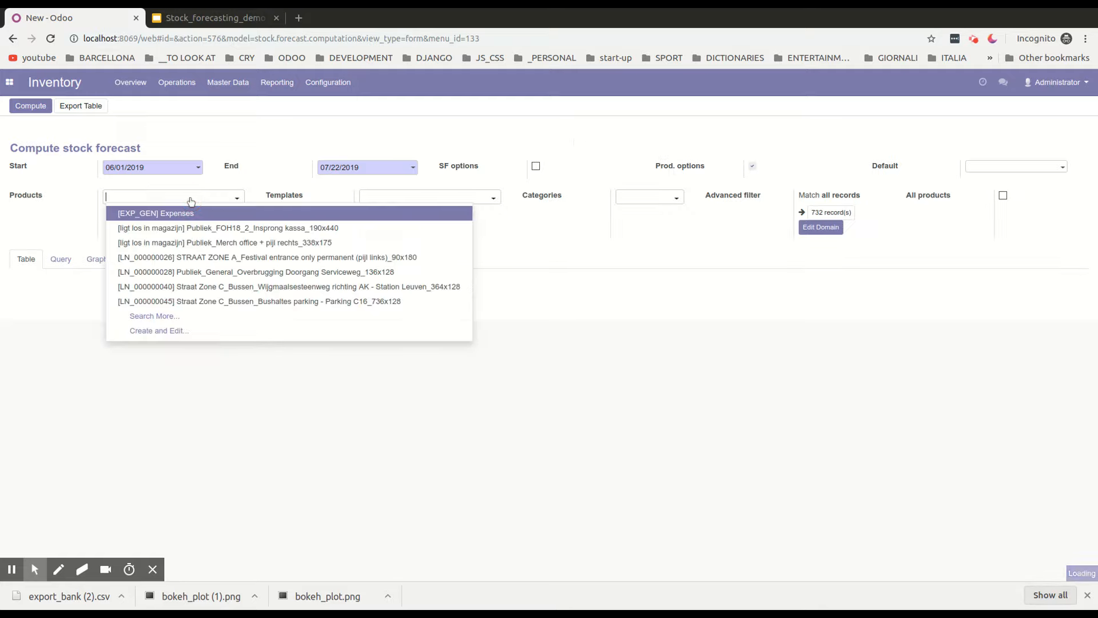
text(prod)
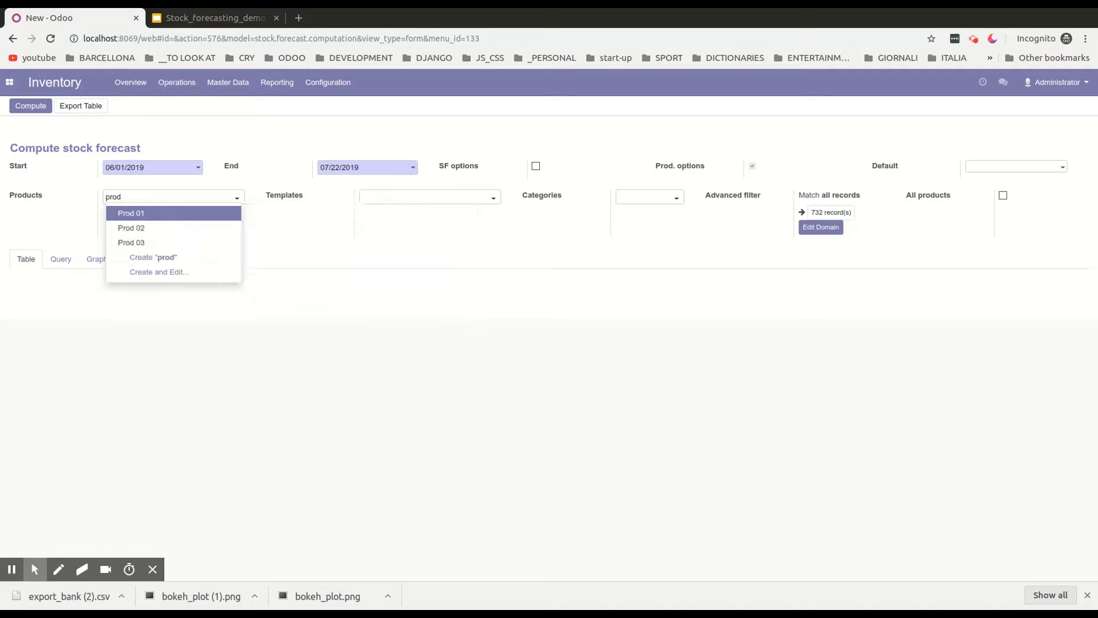
key(Return)
text(prod)
key(Return)
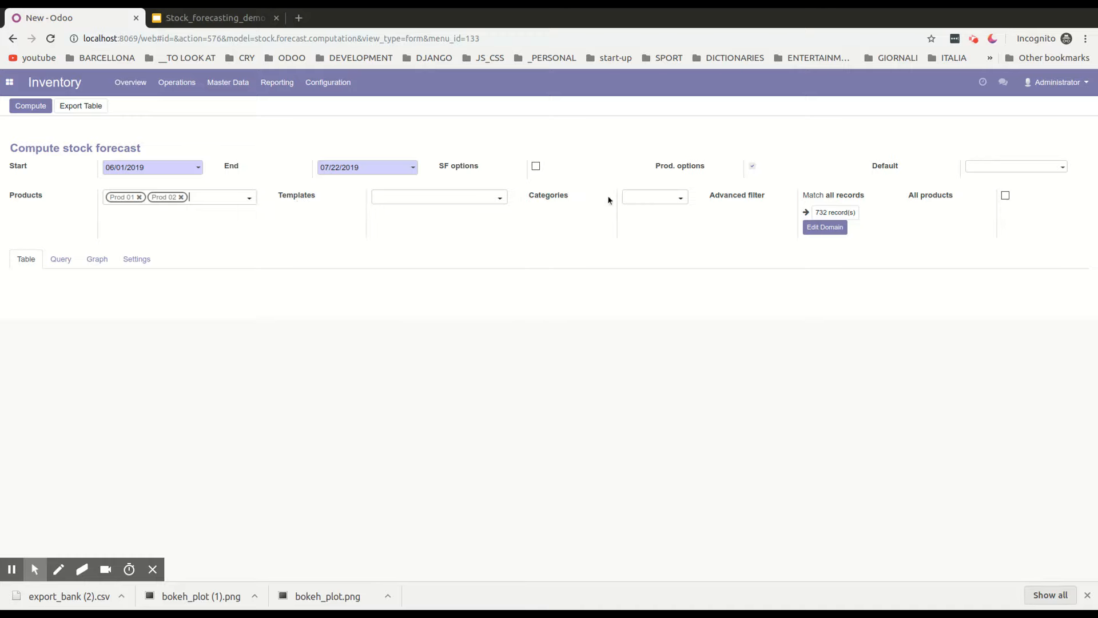
Step: Pick the All / Expenses category for the forecast and replace it with the All products option
click(674, 200)
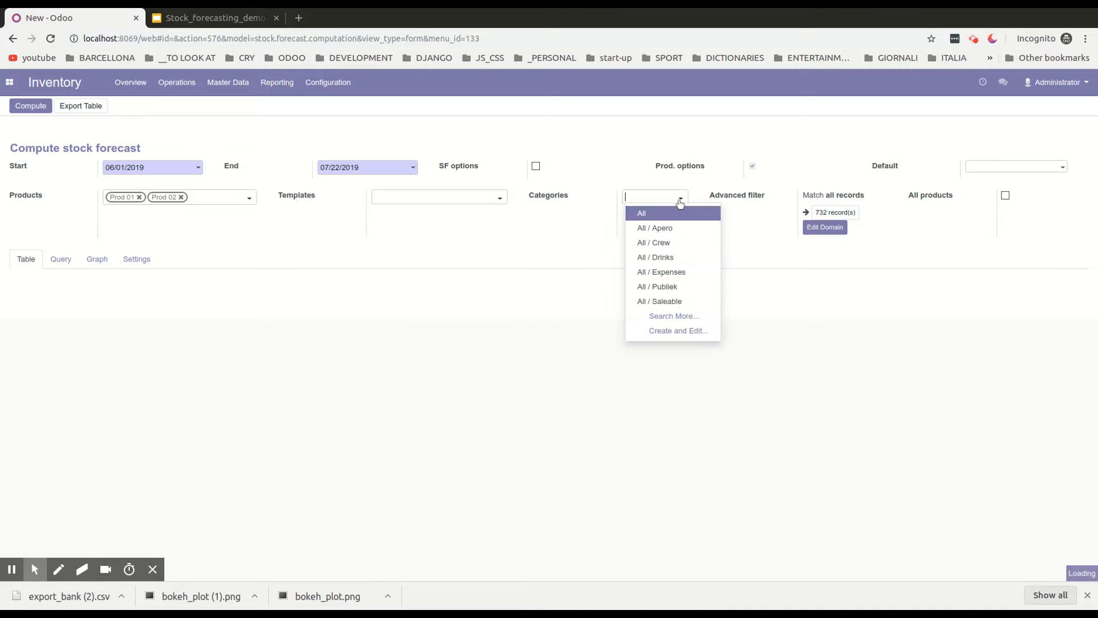
click(674, 277)
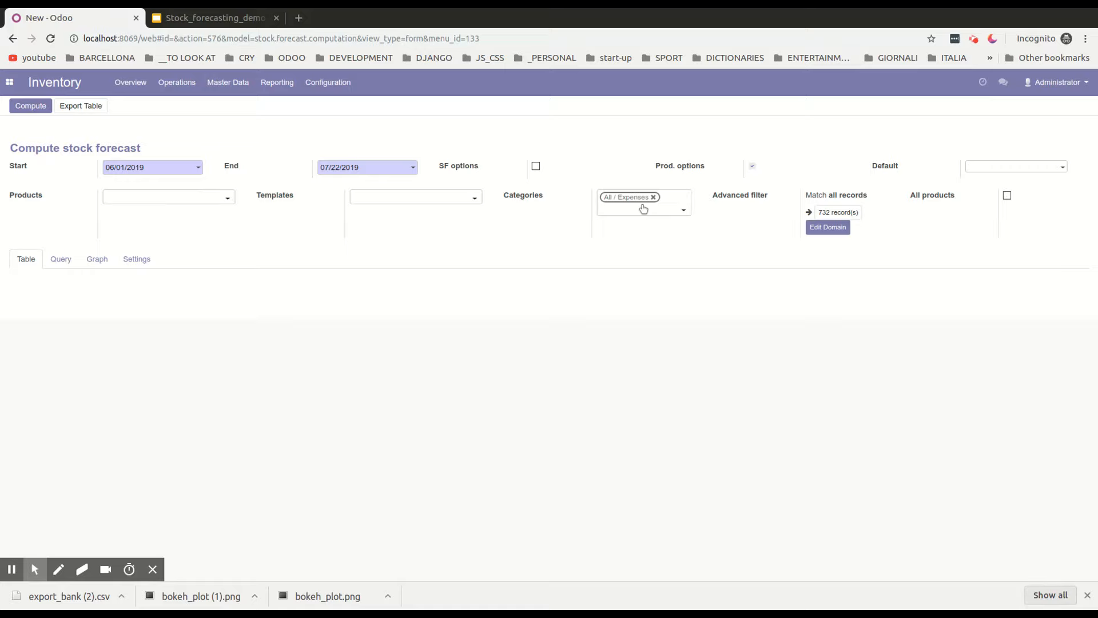
click(949, 198)
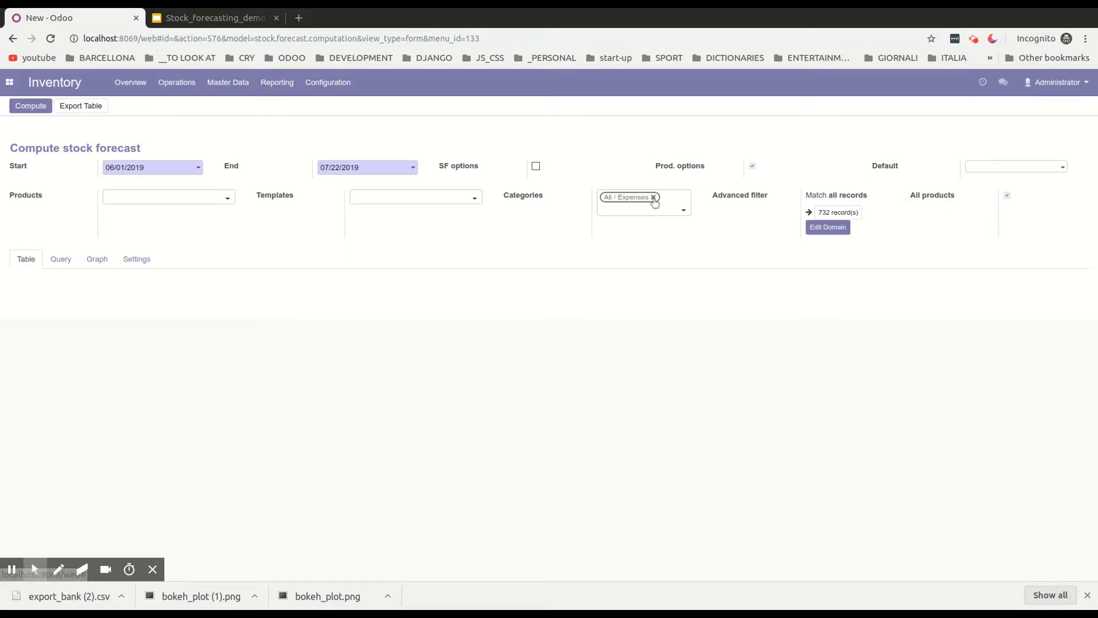
click(653, 198)
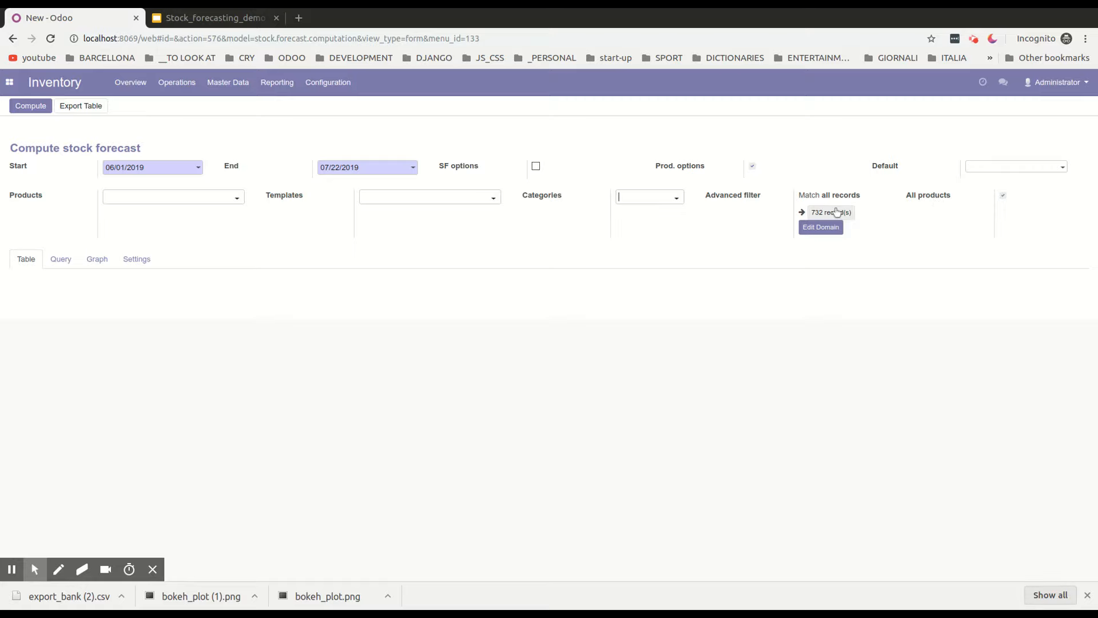
Step: Look through the list of product records matched by the advanced filter and close it
drag(804, 196, 870, 199)
click(869, 199)
click(836, 216)
scroll(709, 268, down, 4)
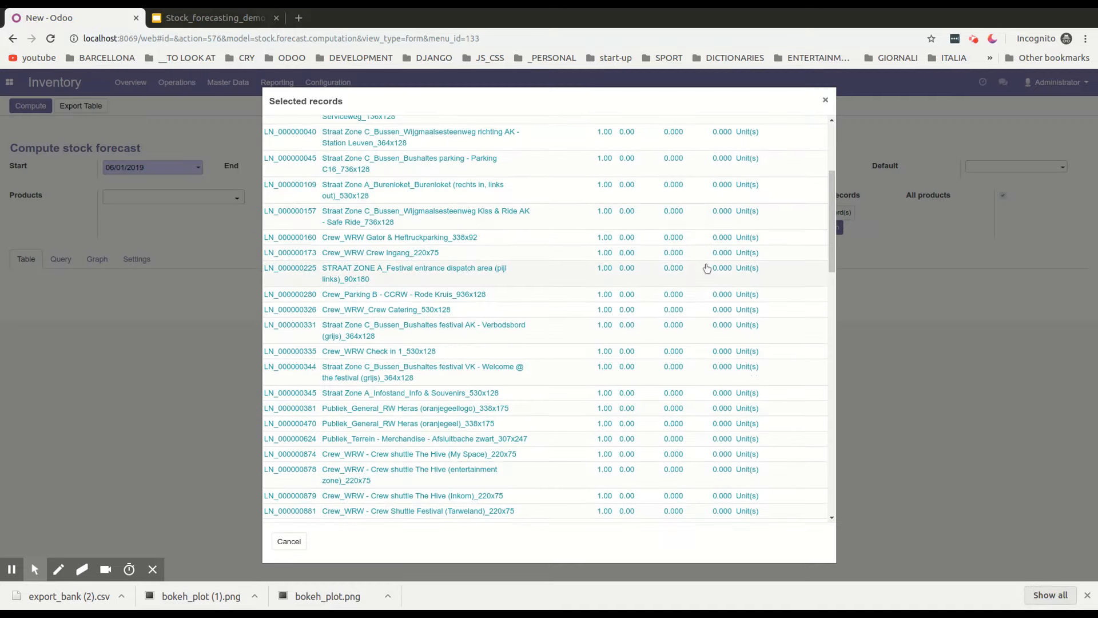
scroll(710, 267, up, 4)
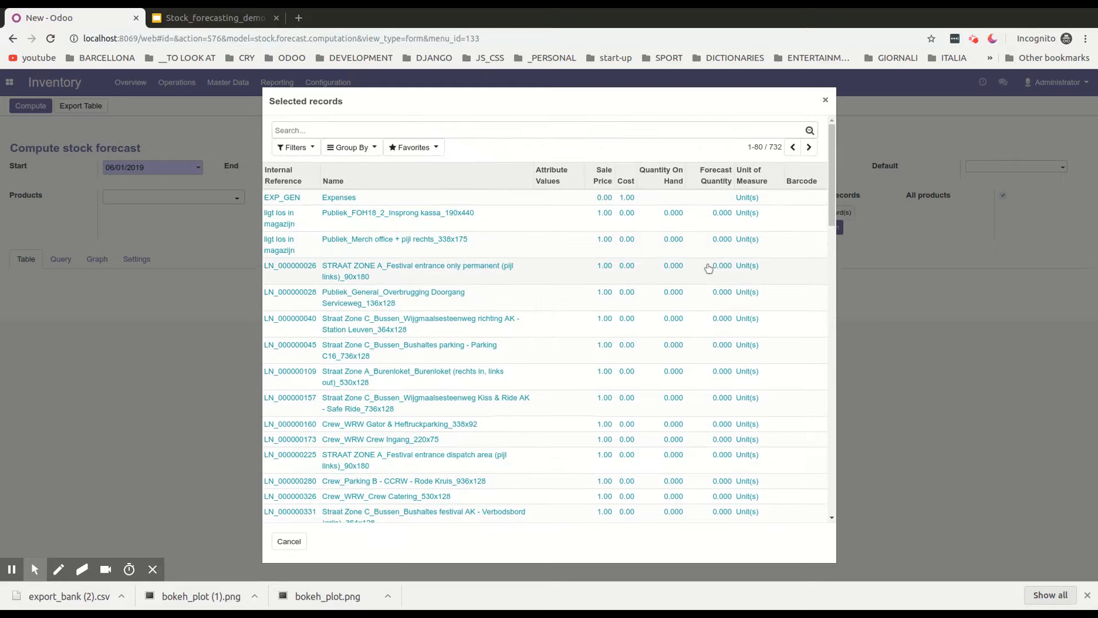
click(826, 100)
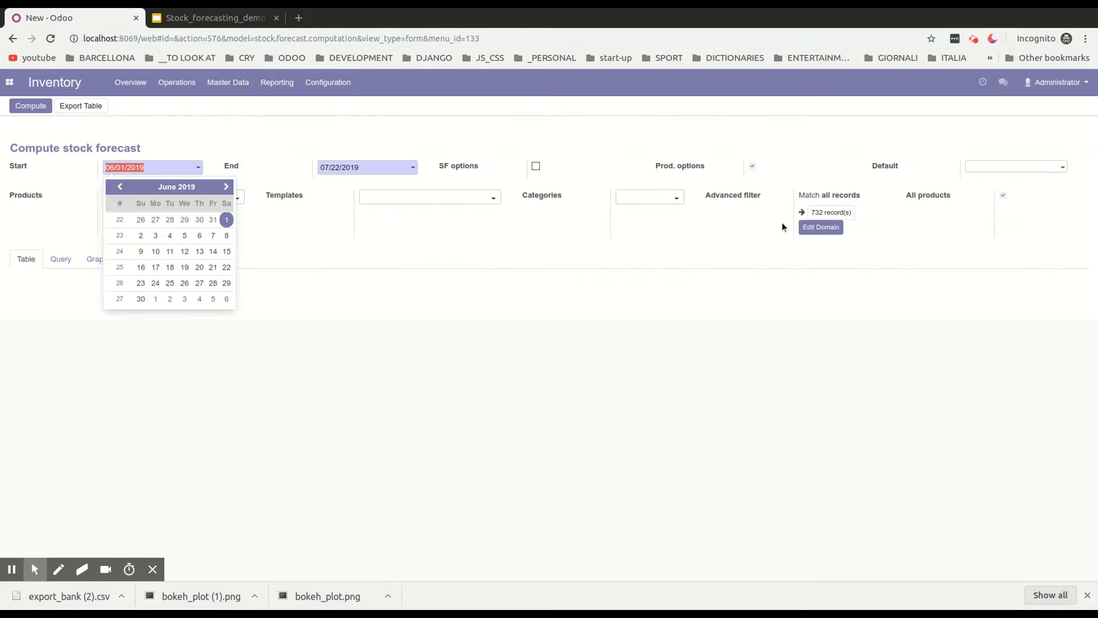
Step: Add an advanced filter rule requiring Product Type = Storable Product
click(821, 231)
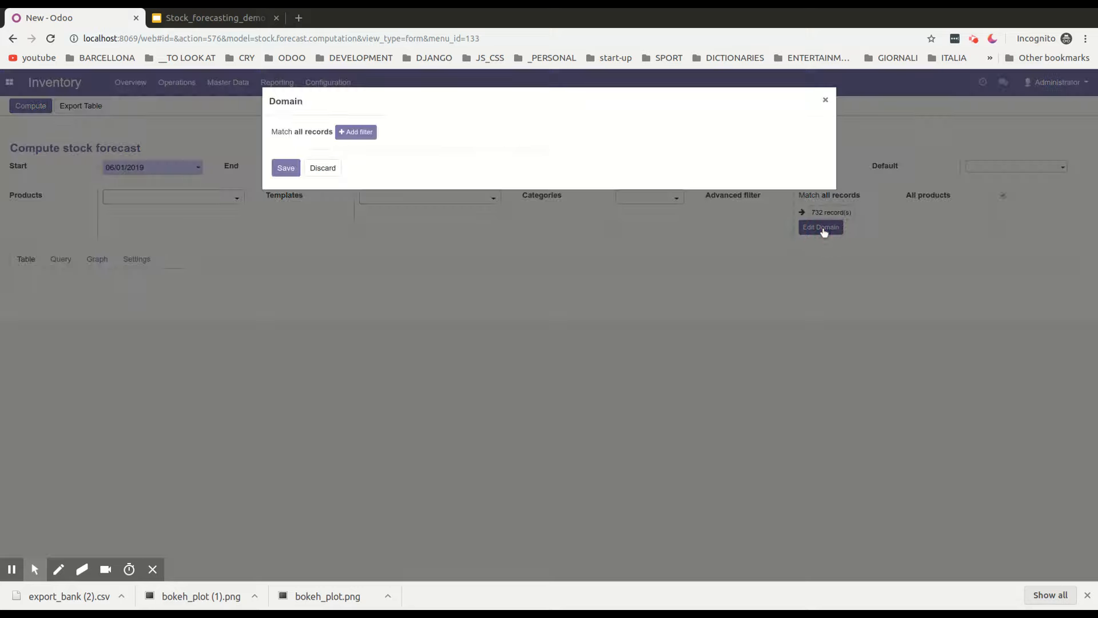
click(359, 132)
click(343, 148)
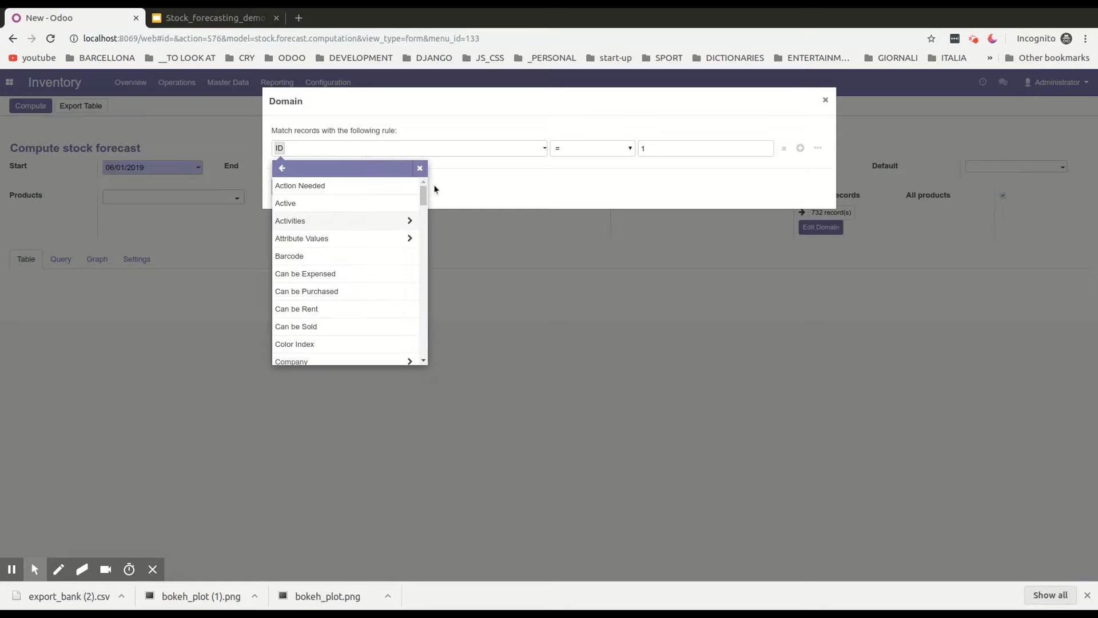
drag(424, 197, 425, 295)
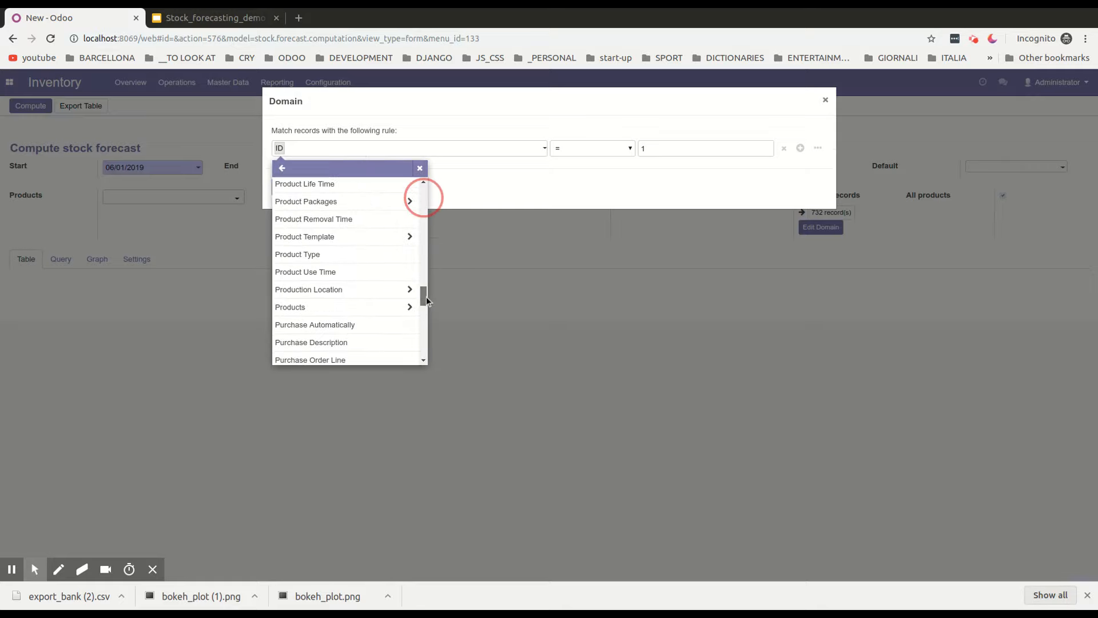
click(383, 253)
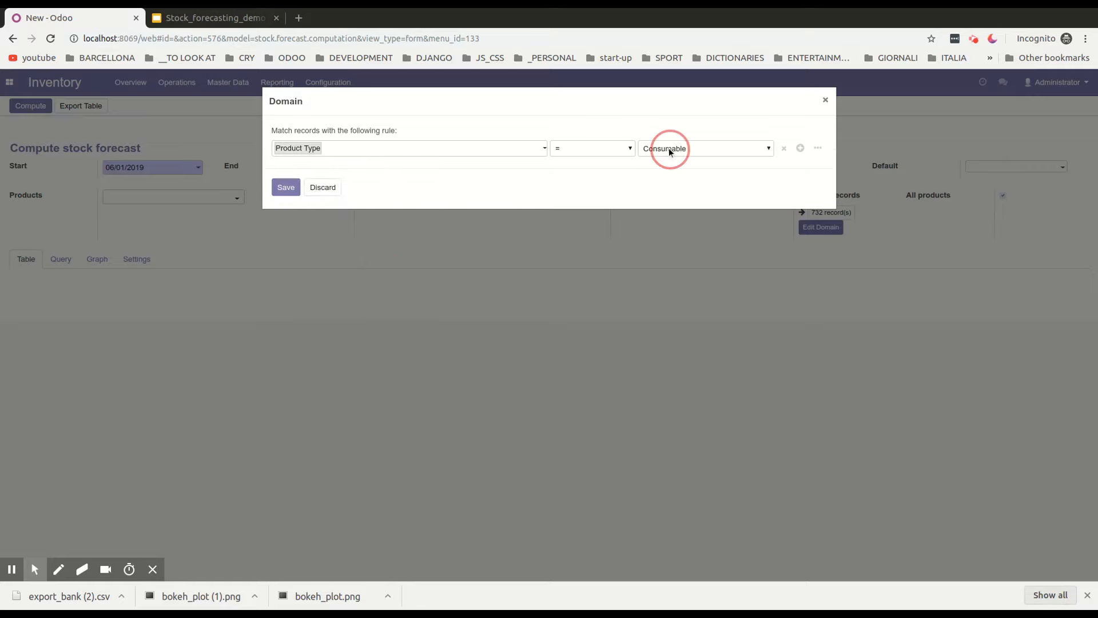
click(668, 185)
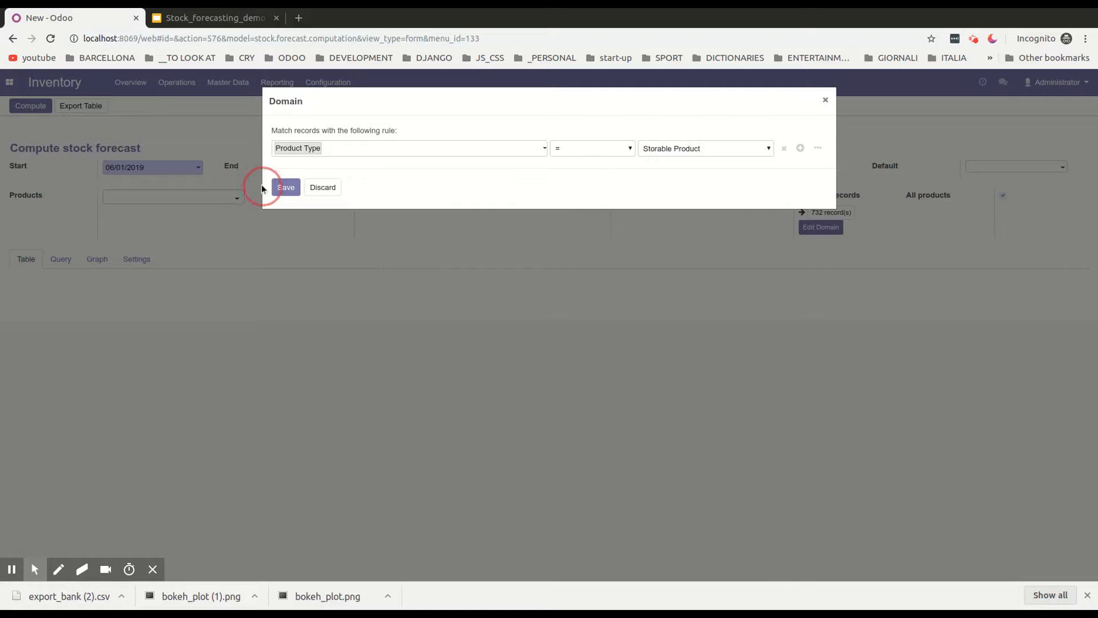
click(288, 188)
Step: Add two extra ID rules to the advanced filter and delete them again
click(801, 148)
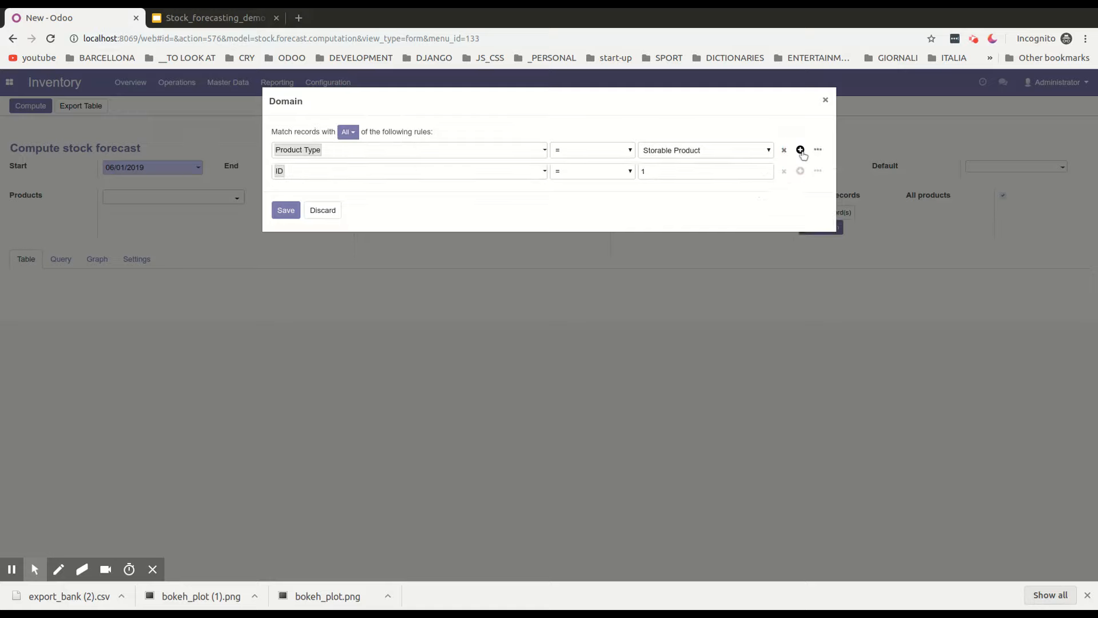
click(801, 171)
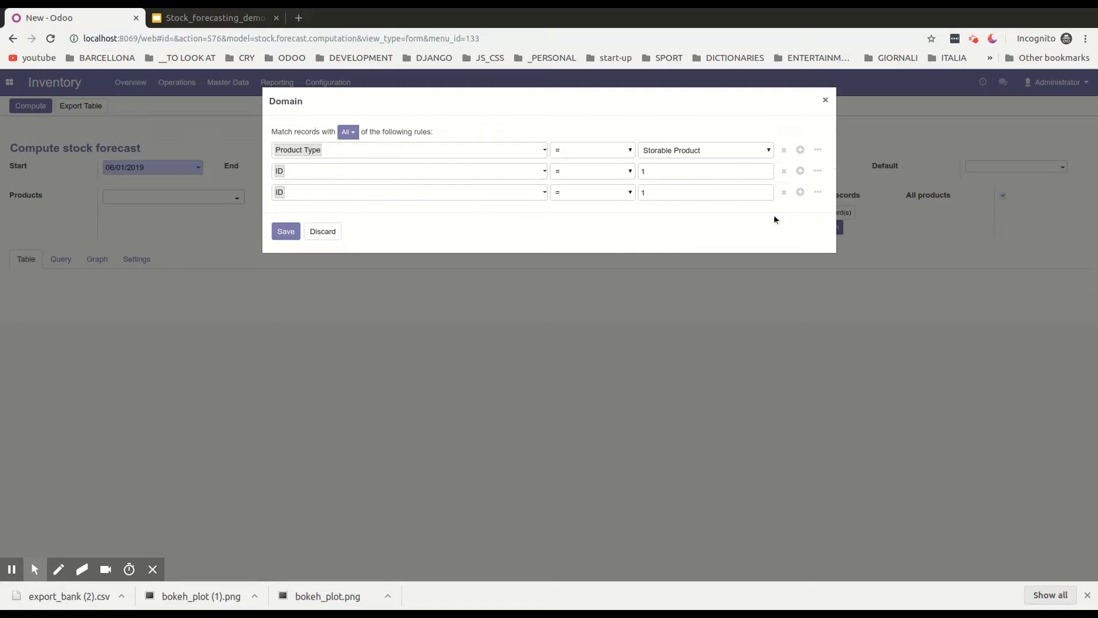
click(784, 192)
click(784, 173)
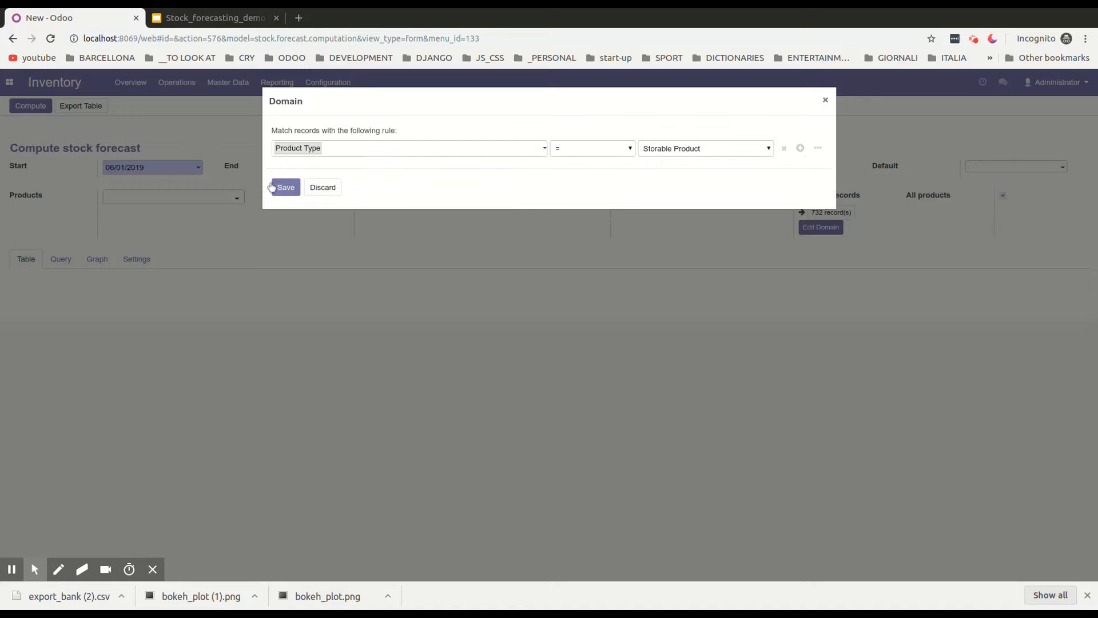
Step: Save the advanced filter and review its product type rule and the available categories
click(284, 187)
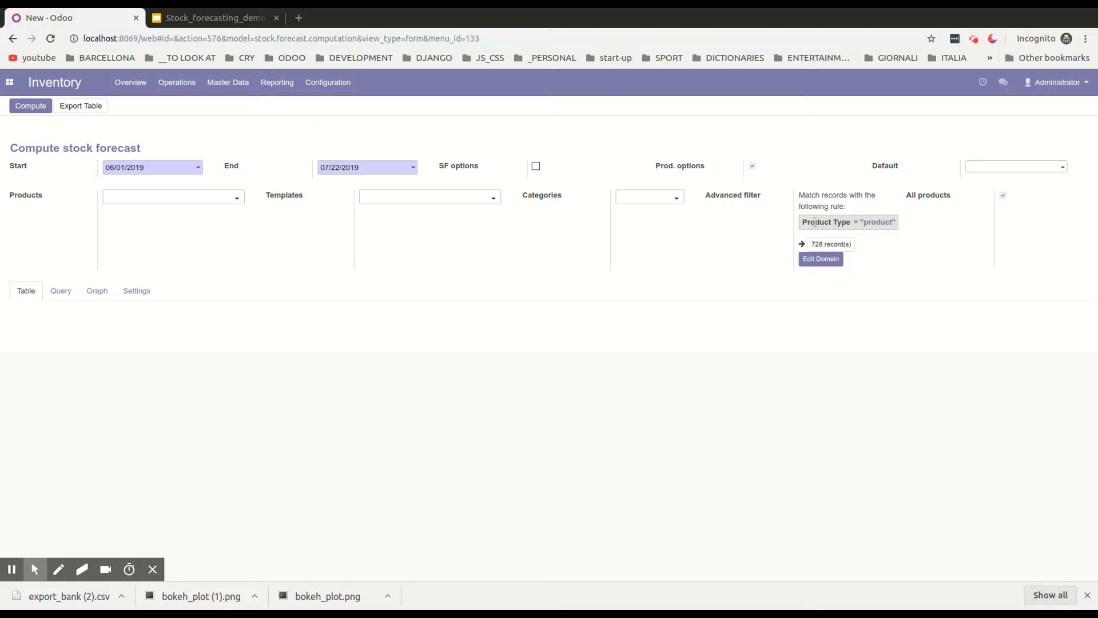
drag(815, 221, 883, 221)
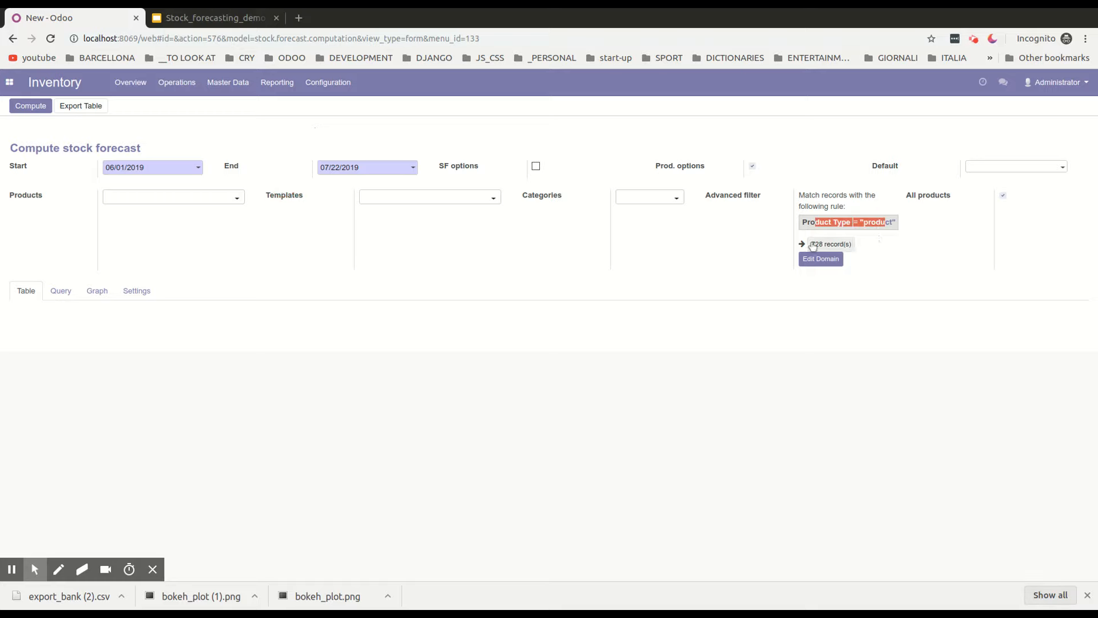
click(873, 250)
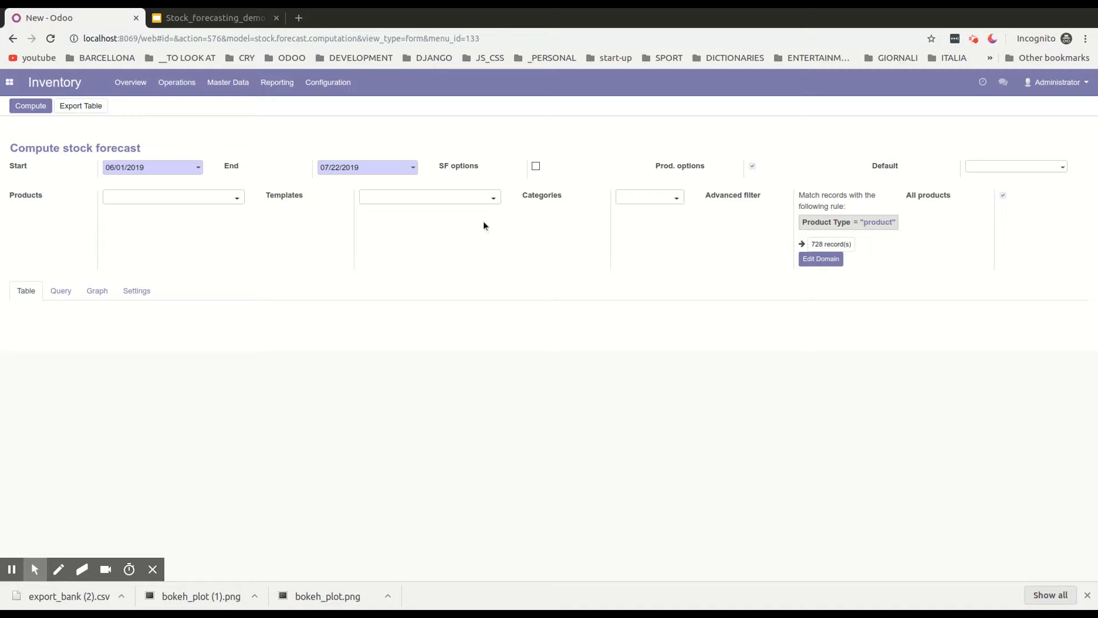
click(545, 196)
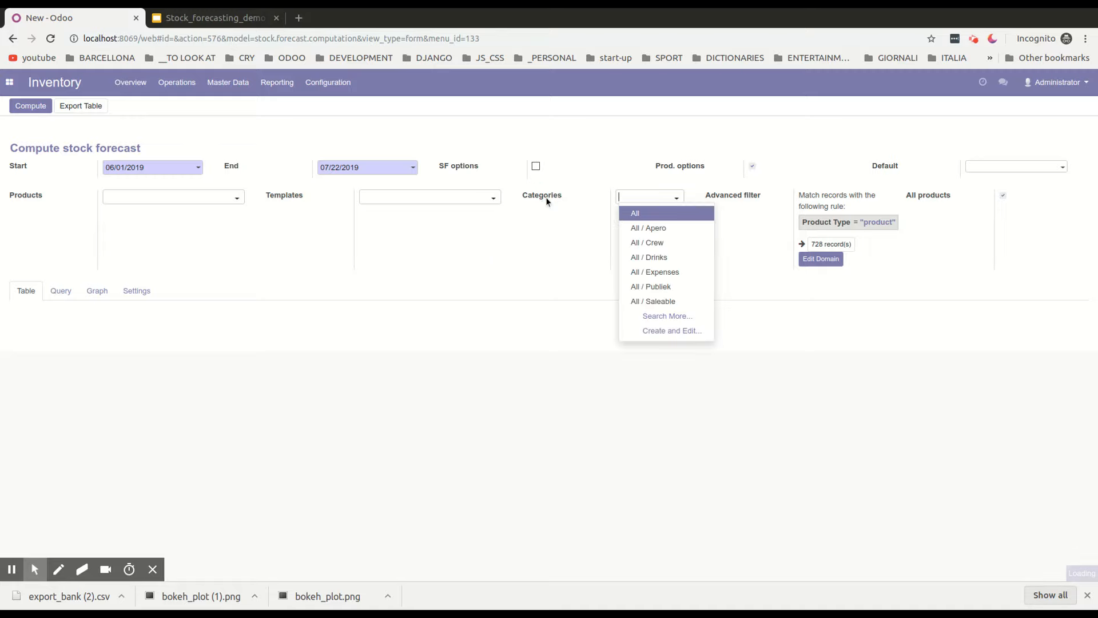
click(602, 134)
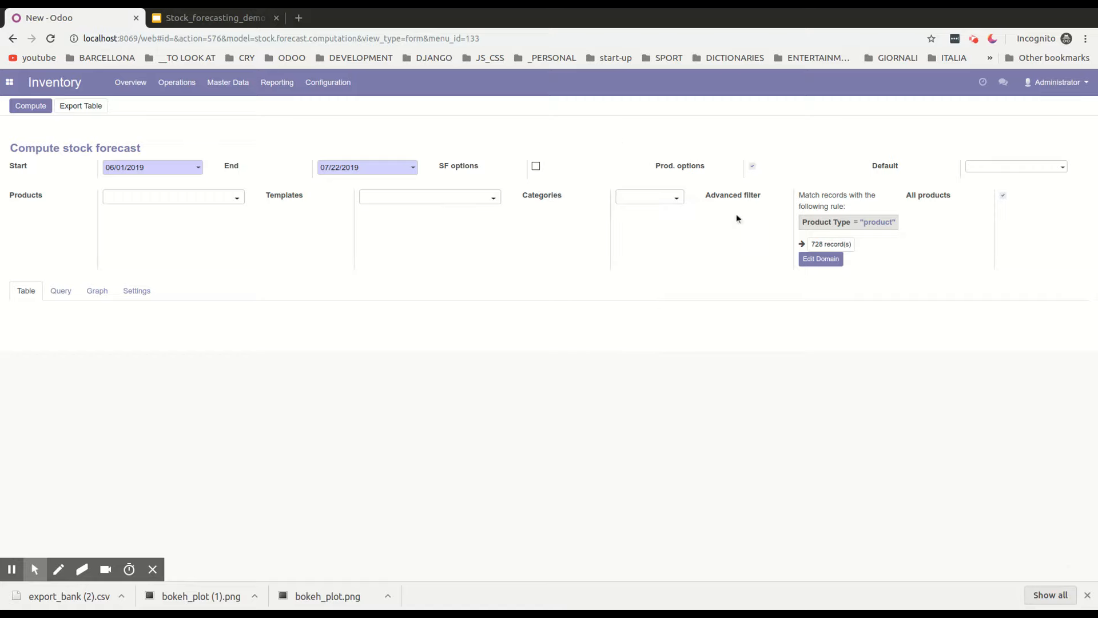
Step: Check the choices offered for the Default setting
click(886, 172)
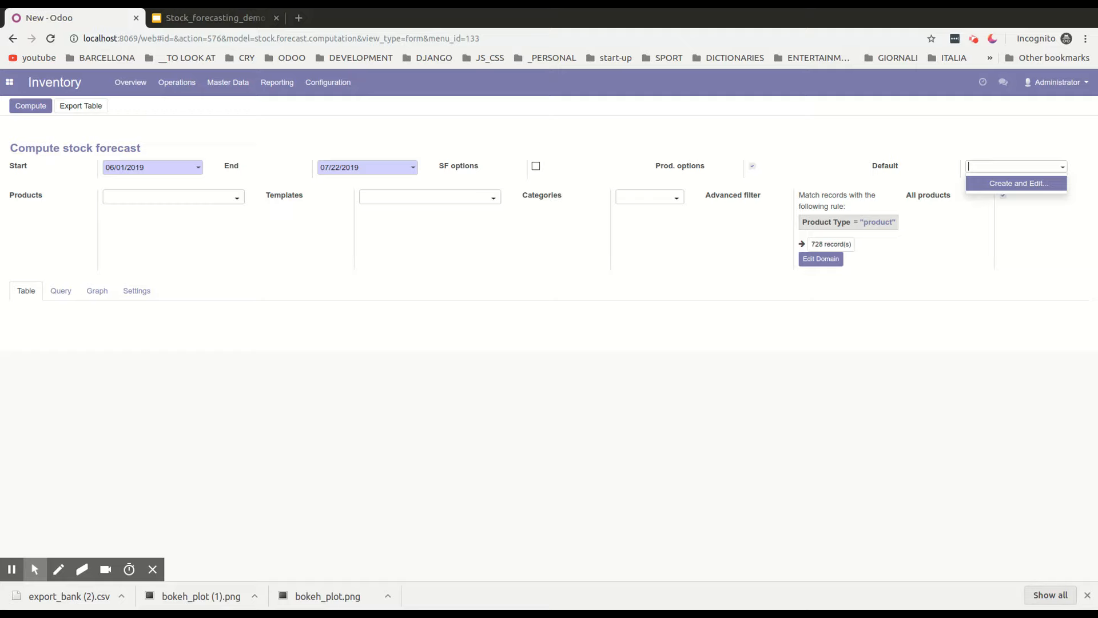
click(827, 158)
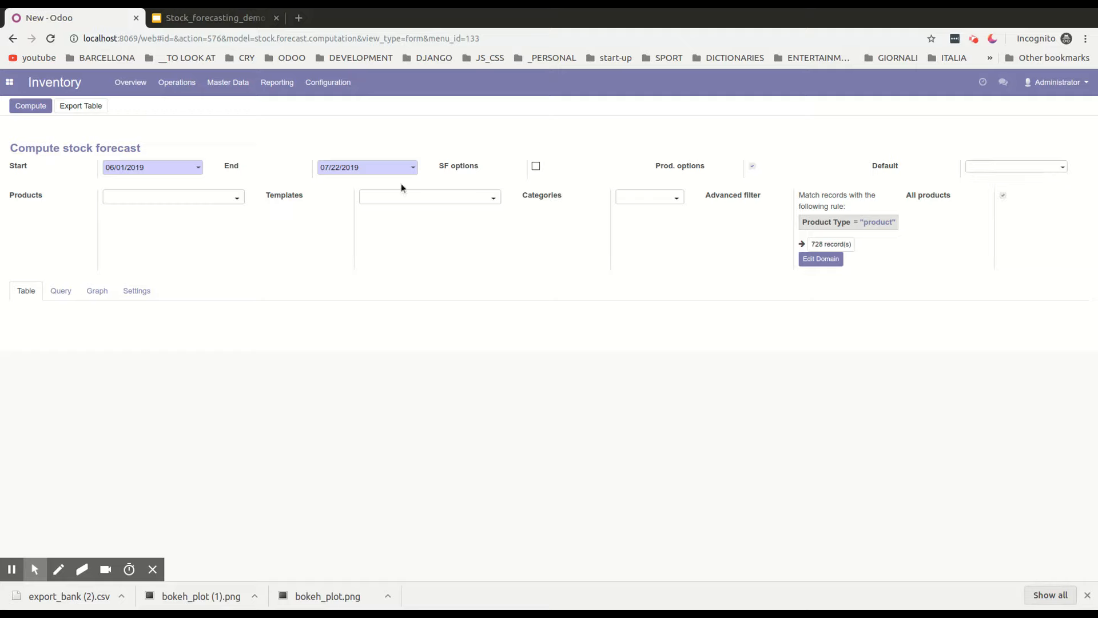
click(151, 196)
text(pro)
key(Return)
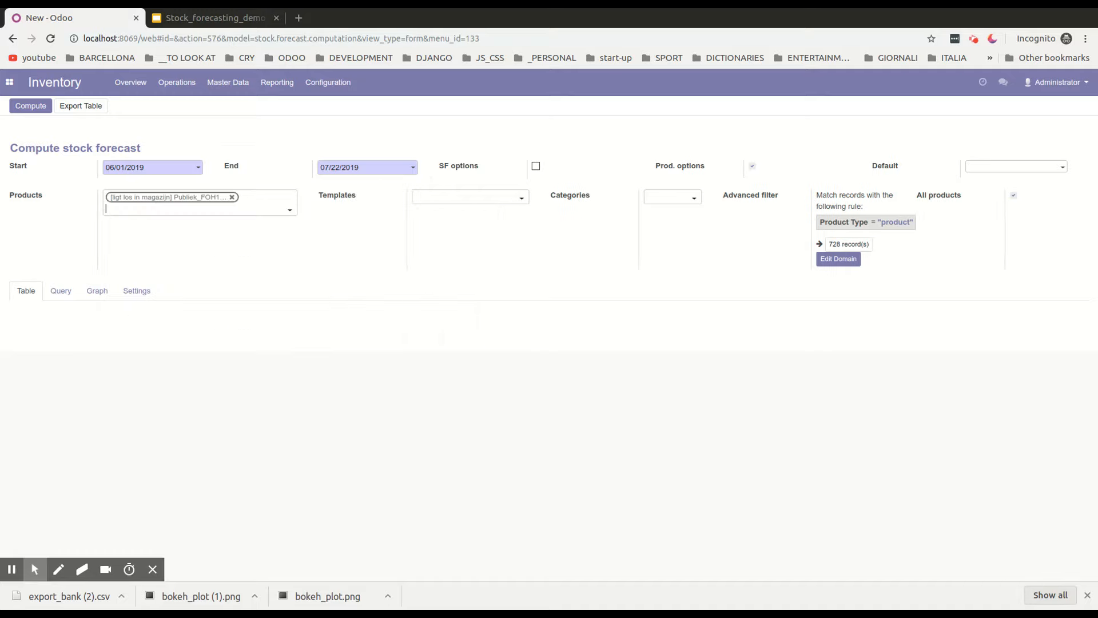
key(BackSpace)
Step: Add Prod 01 and Prod 02 to the product filter and compute the stock forecast
text(prod)
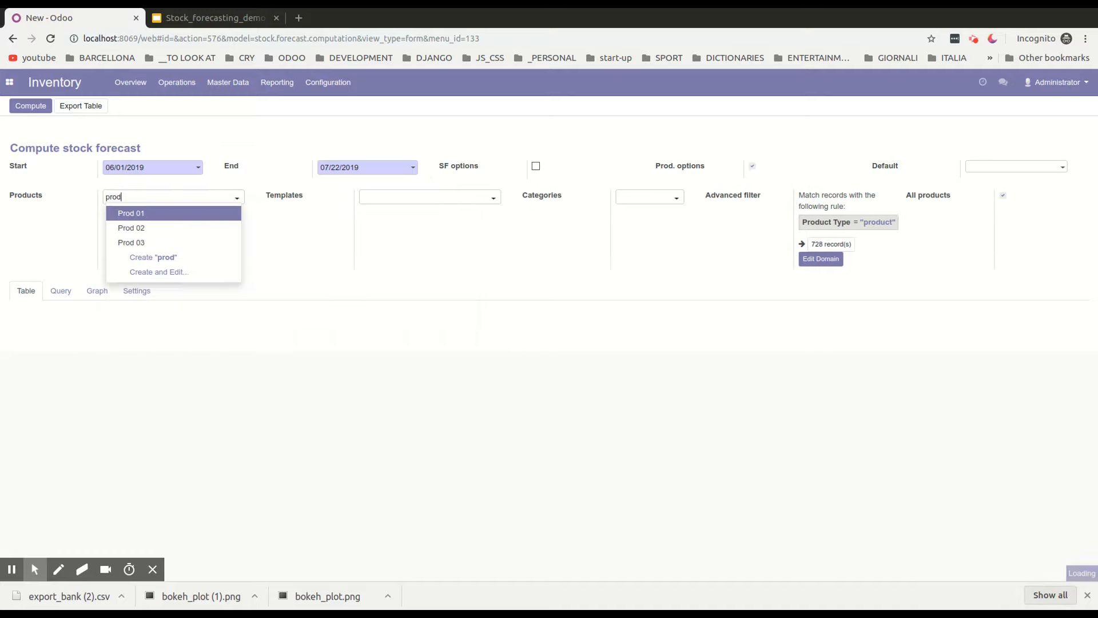
key(Return)
text(prod)
key(Return)
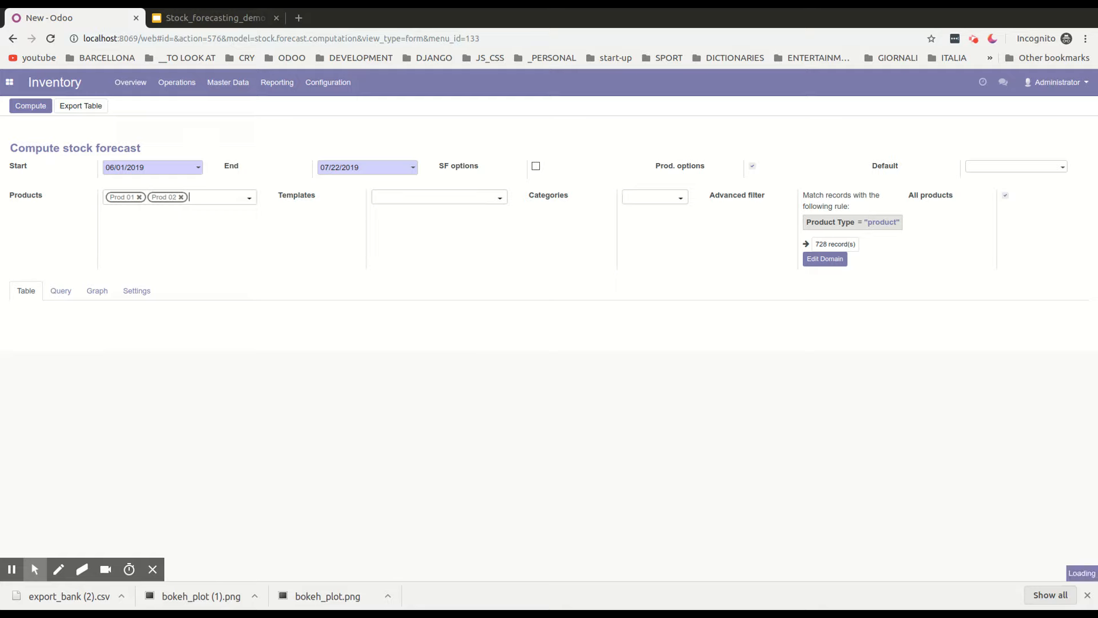
click(31, 107)
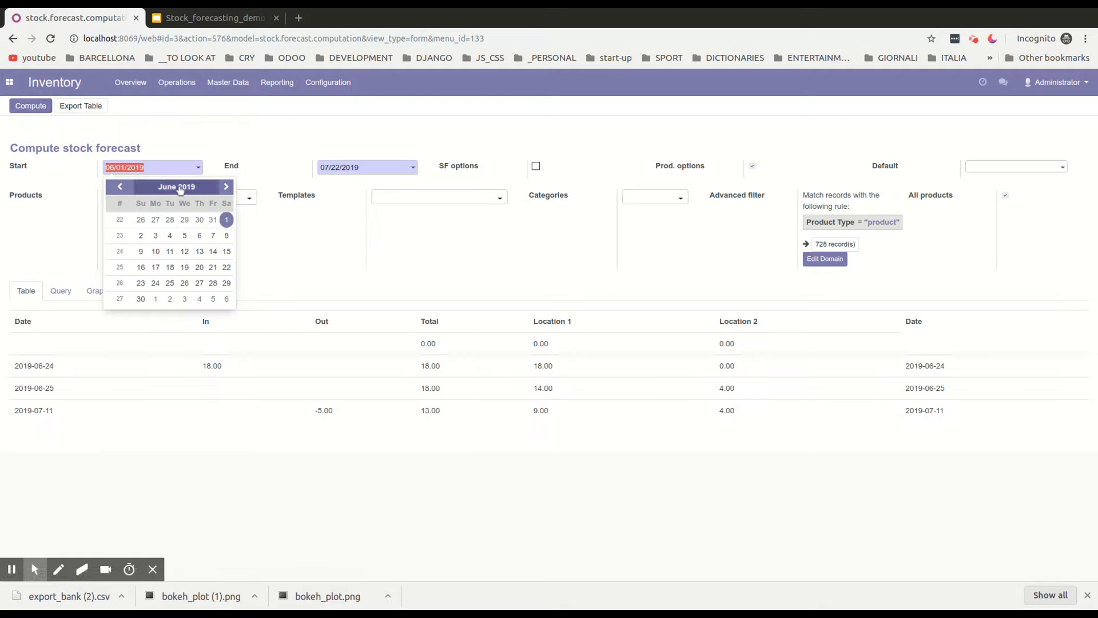
click(279, 246)
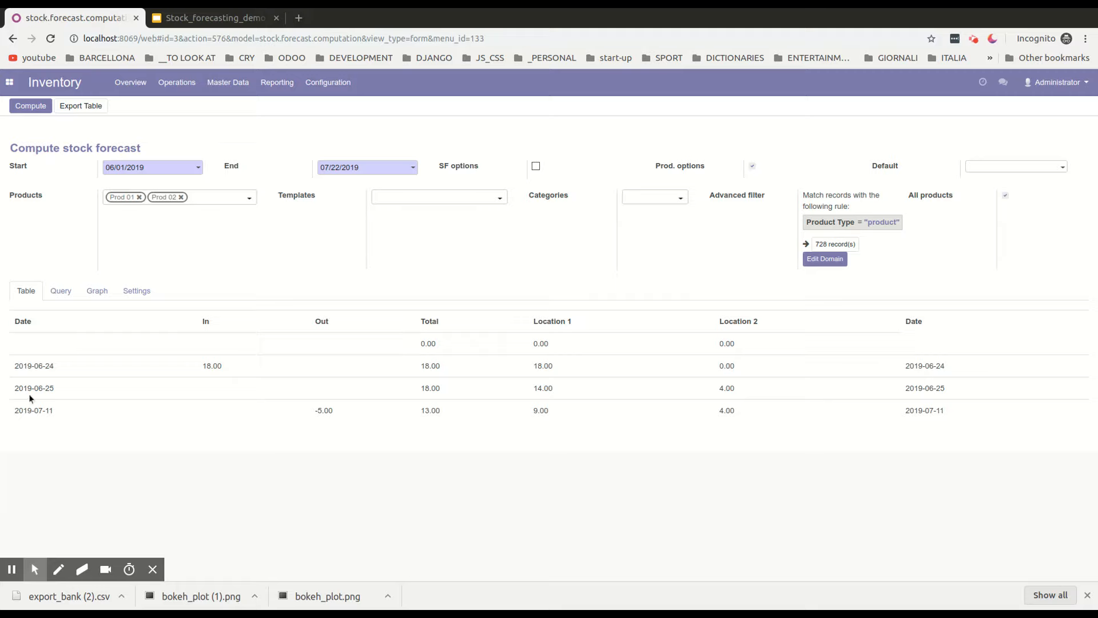
Step: Review the forecast table's dates and opening balance row against the start date
mouse_move(37, 390)
mouse_down()
mouse_move(49, 390)
mouse_move(37, 390)
mouse_up()
click(36, 410)
drag(422, 344, 542, 344)
click(560, 345)
click(18, 168)
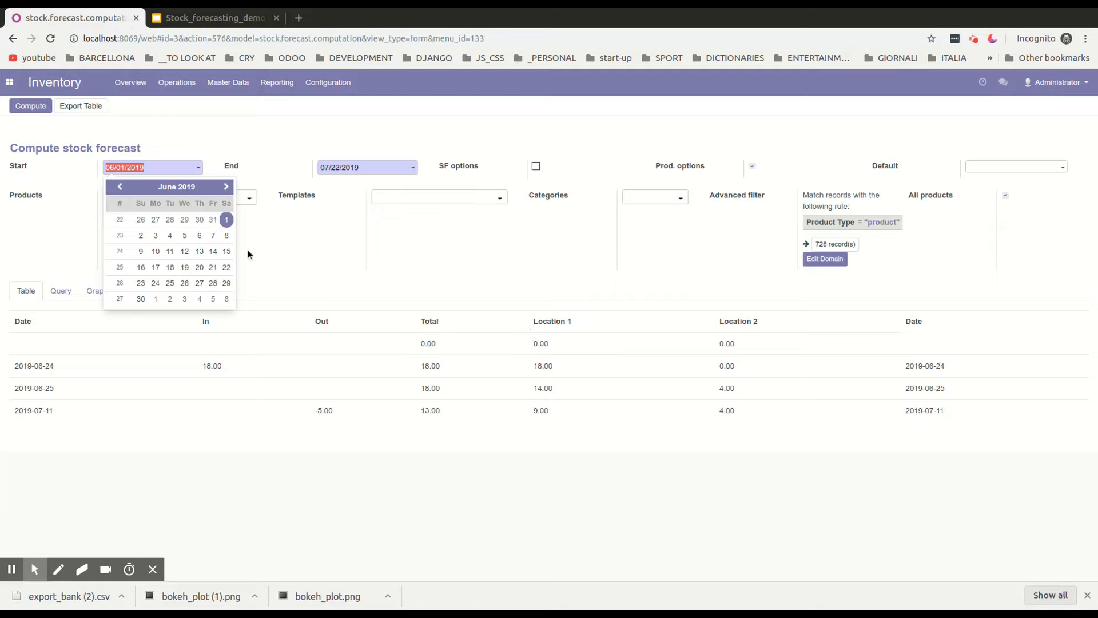
click(383, 290)
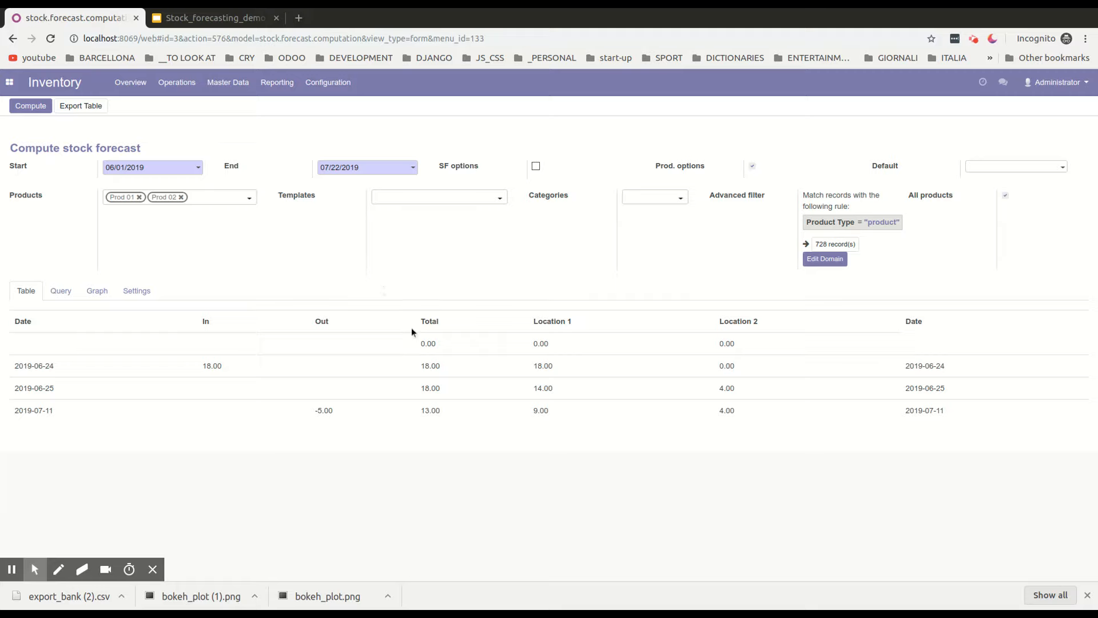
Step: Review the Total, Location 1 and Location 2 quantities across the forecast rows, including the outgoing quantity on 2019-07-11
drag(420, 343, 697, 352)
click(444, 363)
drag(417, 318, 445, 319)
click(549, 323)
click(425, 389)
click(547, 389)
click(546, 389)
click(721, 389)
click(322, 410)
Step: Hide the product options, show the SF options and remove WK/Location 1/test from the locations
click(681, 167)
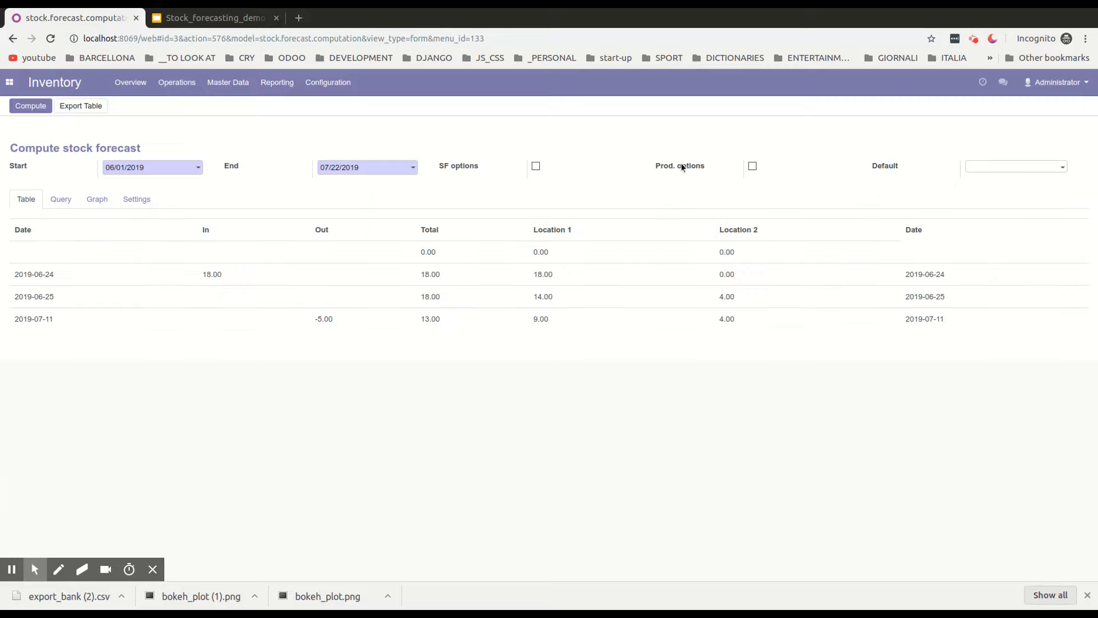
click(458, 167)
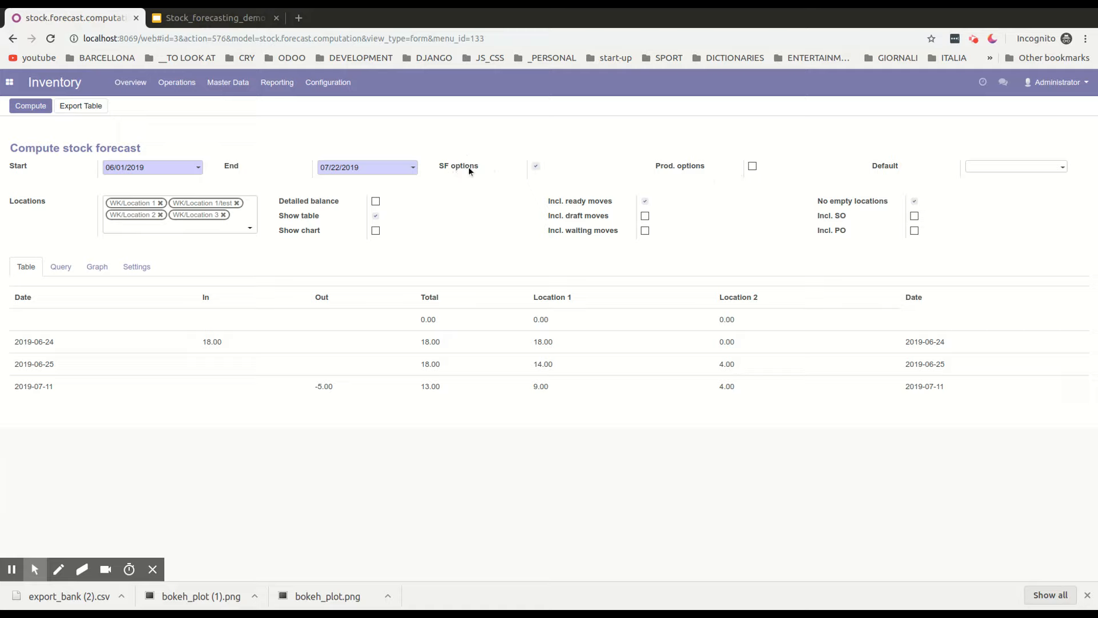
click(236, 203)
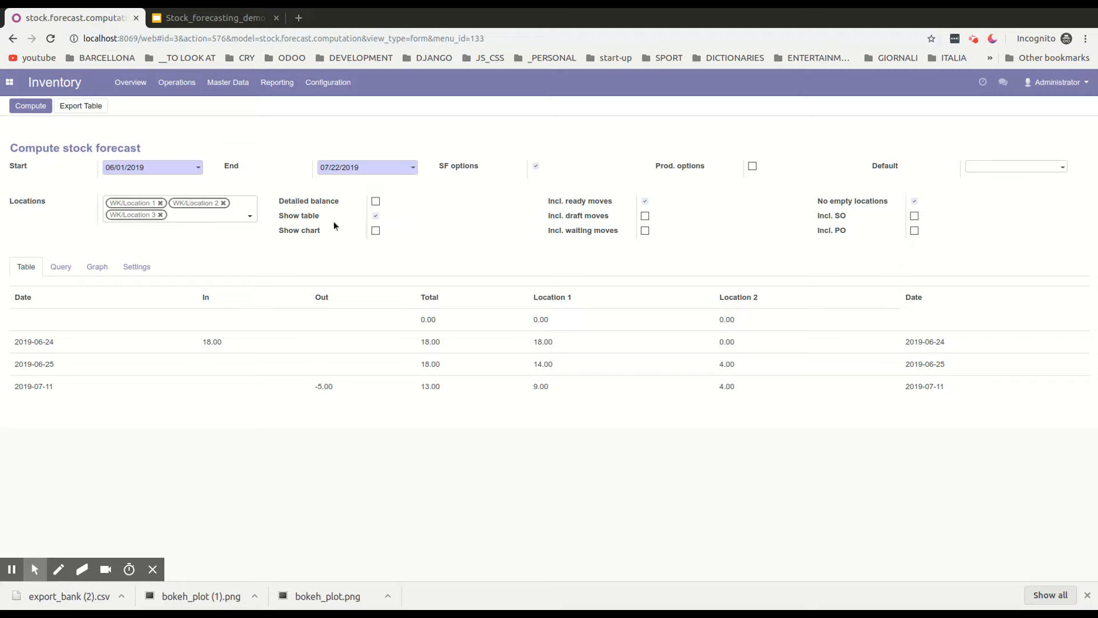
click(891, 166)
click(753, 131)
Step: Recompute the forecast with Detailed balance enabled and expand the moves of 2019-06-24
click(375, 204)
click(27, 107)
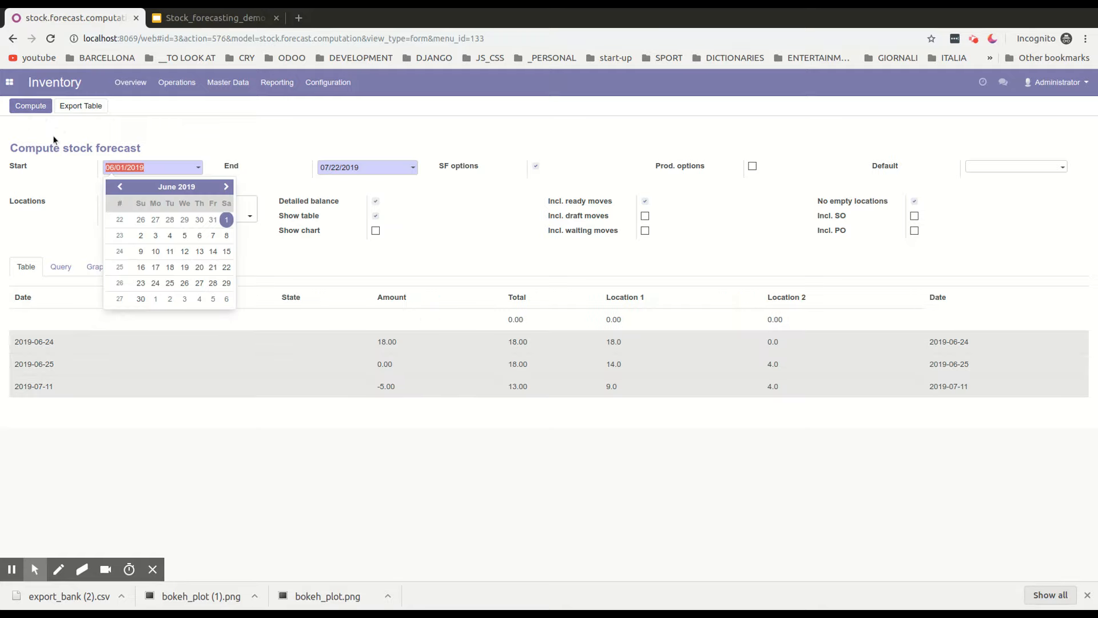
click(376, 267)
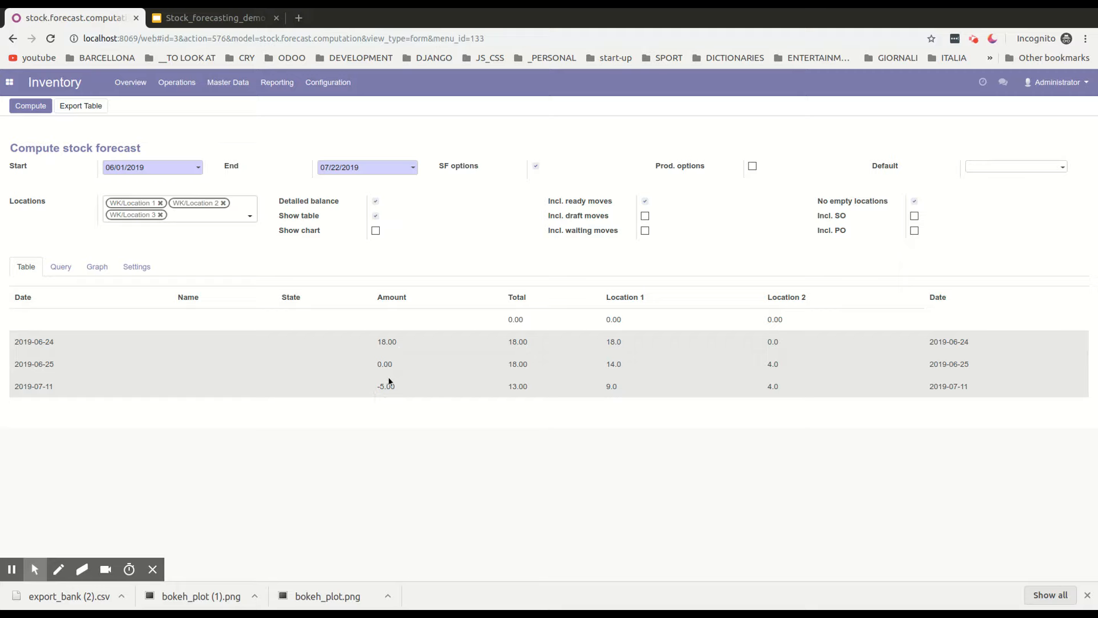
click(614, 345)
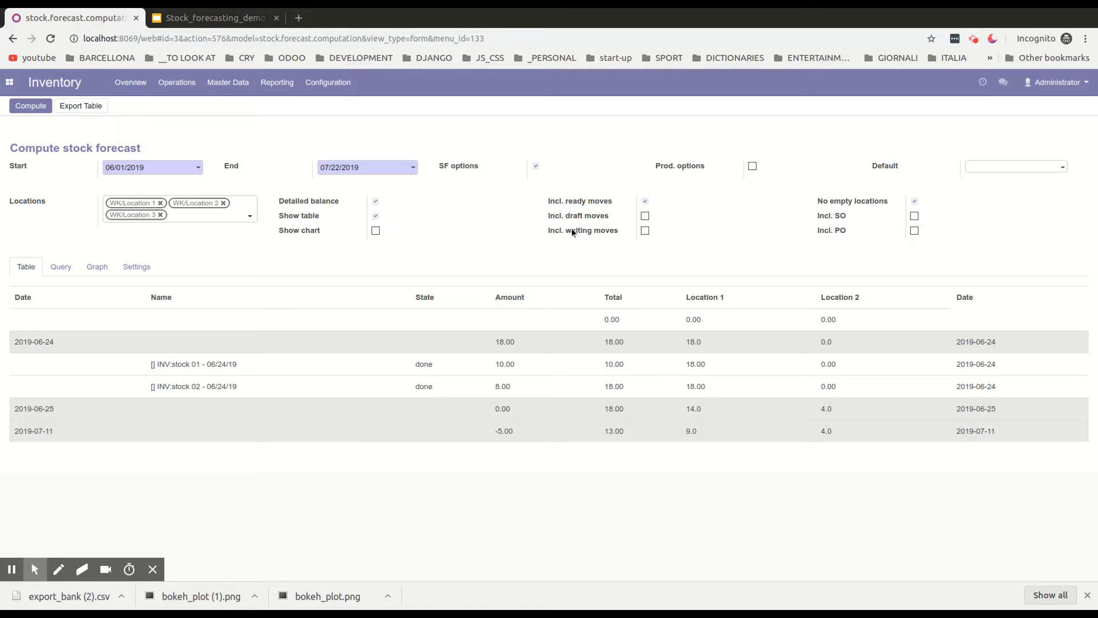
Step: Recompute the forecast with Show chart enabled instead of Detailed balance and display its graph
click(376, 230)
click(32, 107)
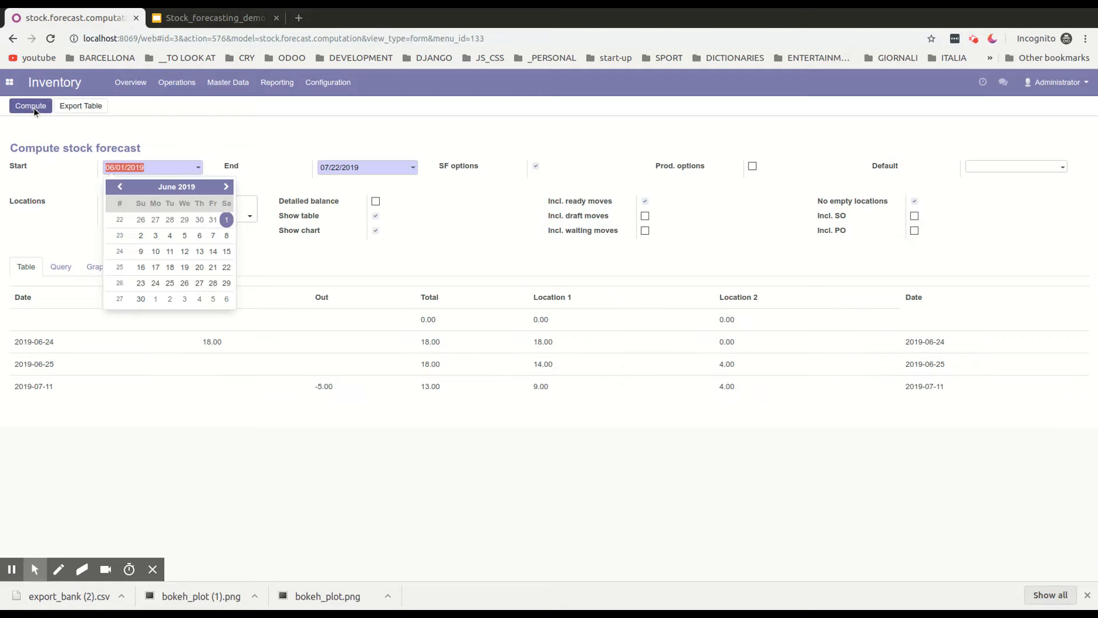
click(94, 267)
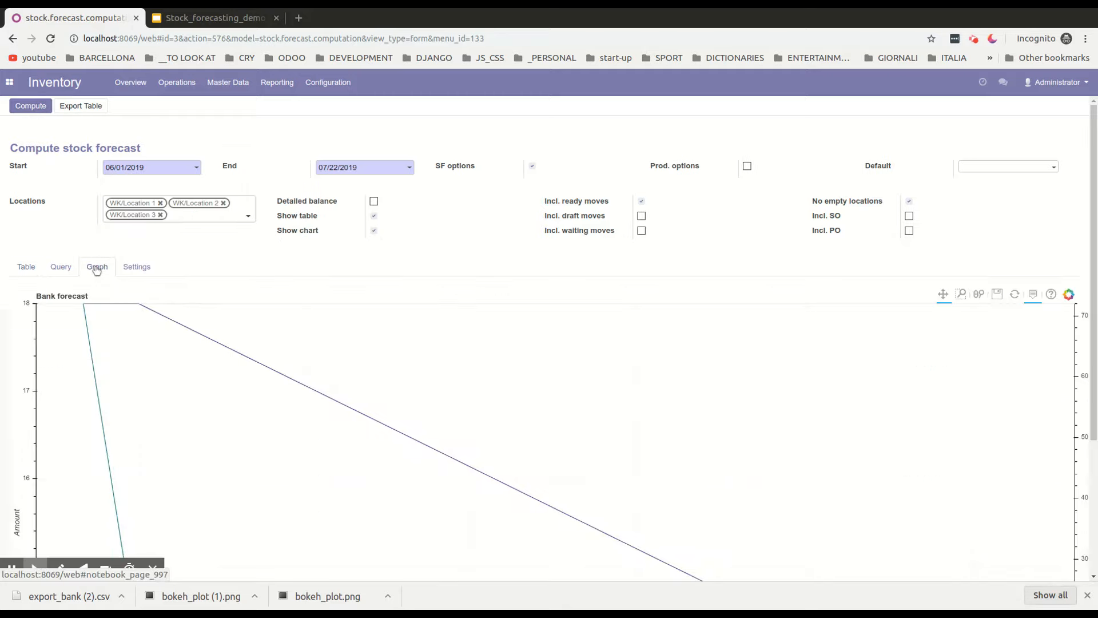
Step: Look over the whole forecast graph and save it as an image
scroll(287, 368, down, 3)
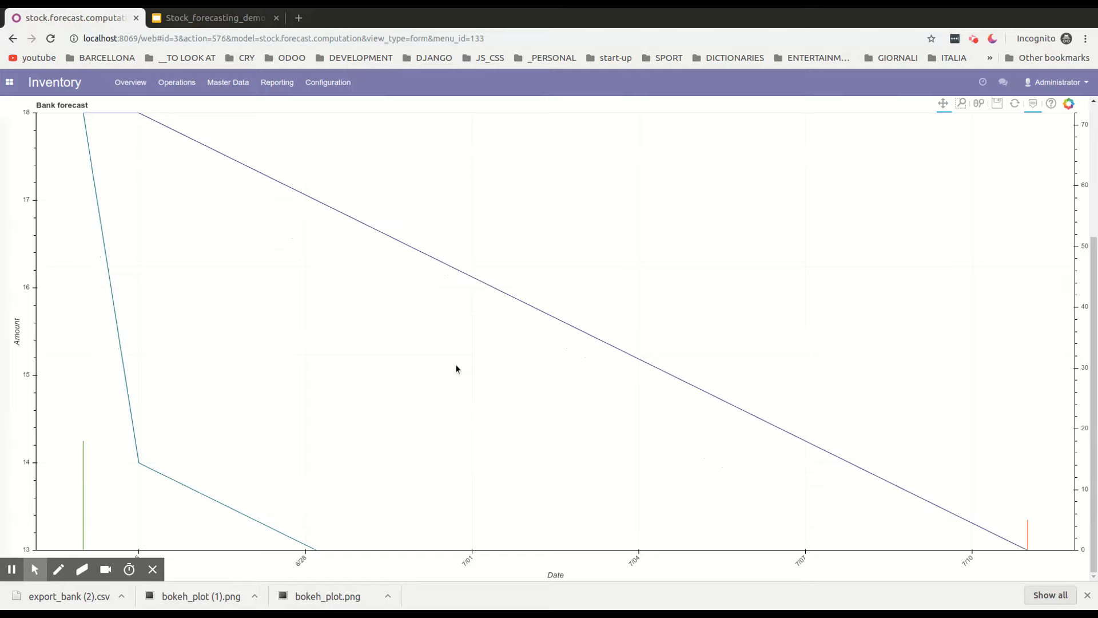
scroll(398, 343, up, 3)
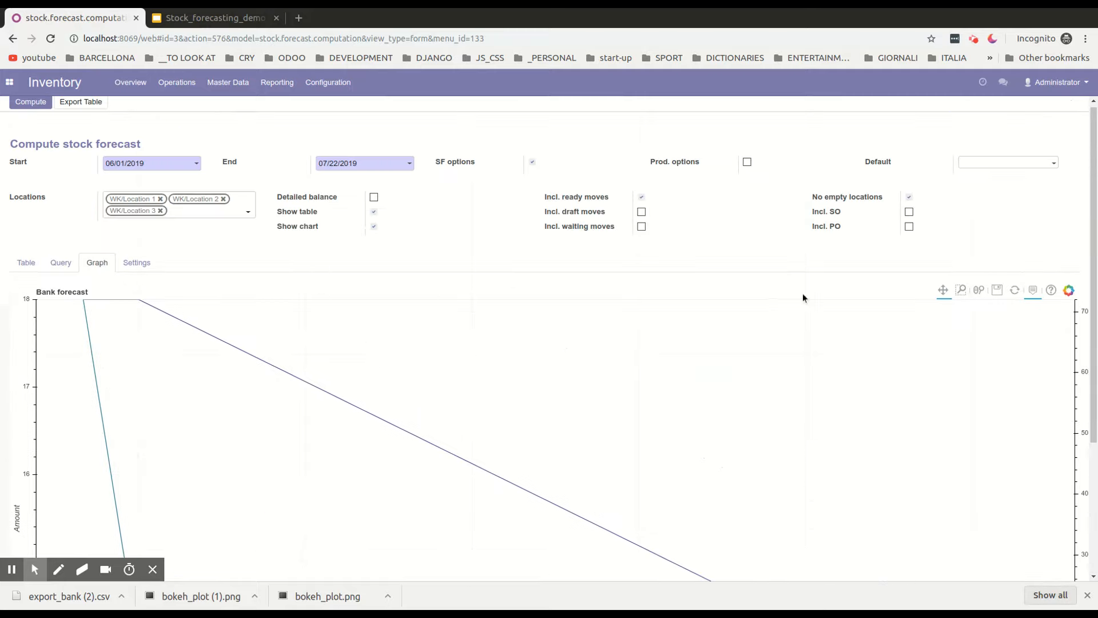
click(997, 289)
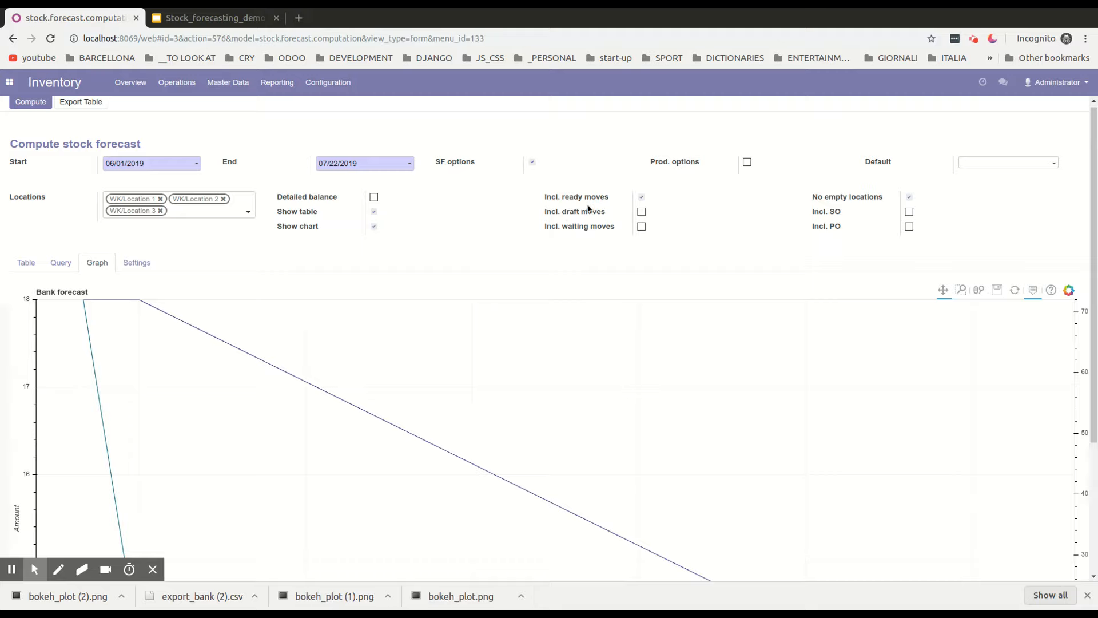
Step: Return to the forecast table and recompute it with draft and waiting moves included
click(564, 221)
click(27, 264)
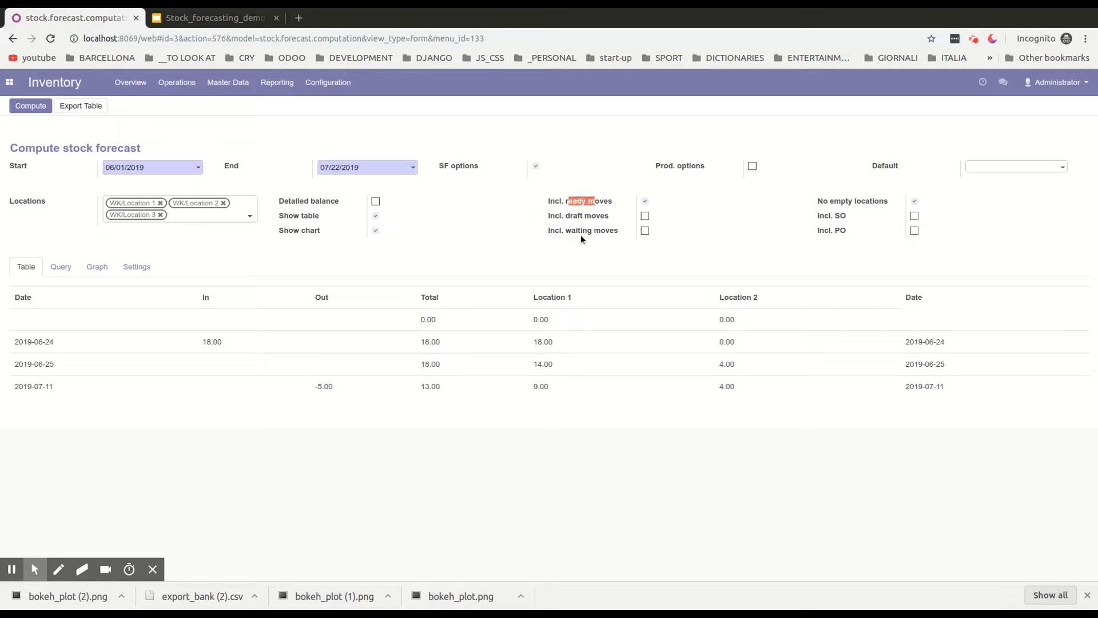
click(606, 233)
click(608, 216)
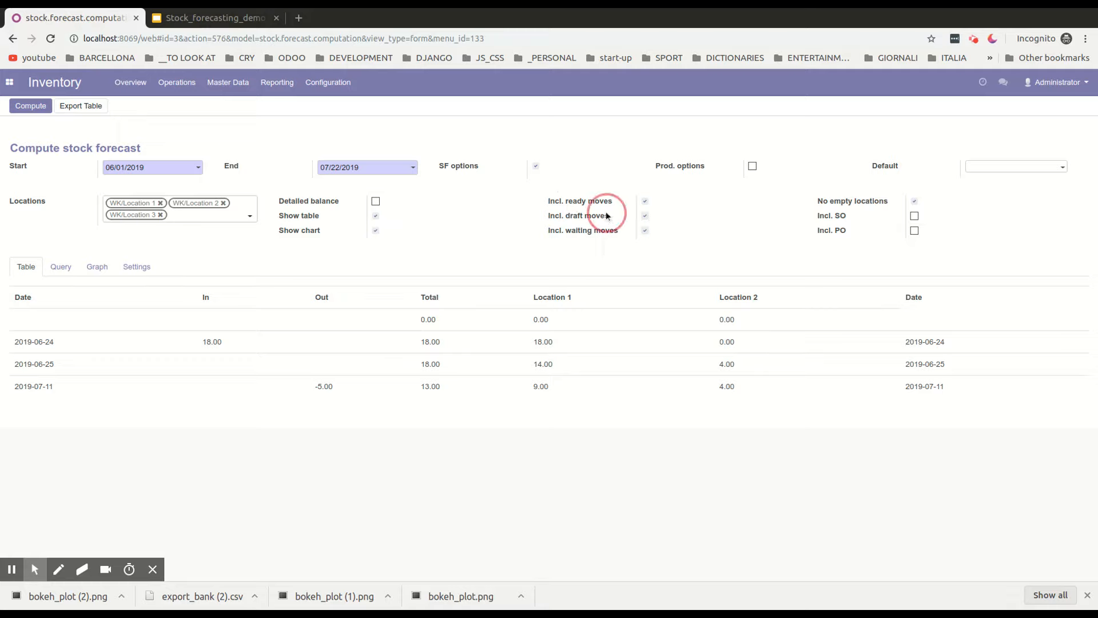
click(37, 108)
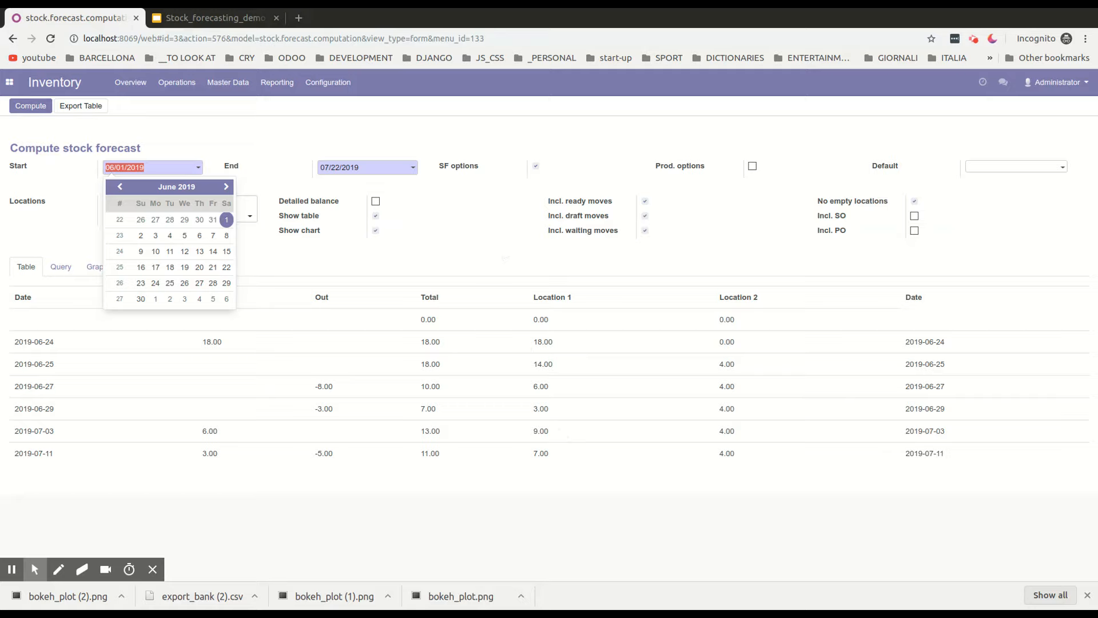
key(Escape)
Step: Turn off Show chart, turn on Detailed balance and recompute the forecast
click(376, 230)
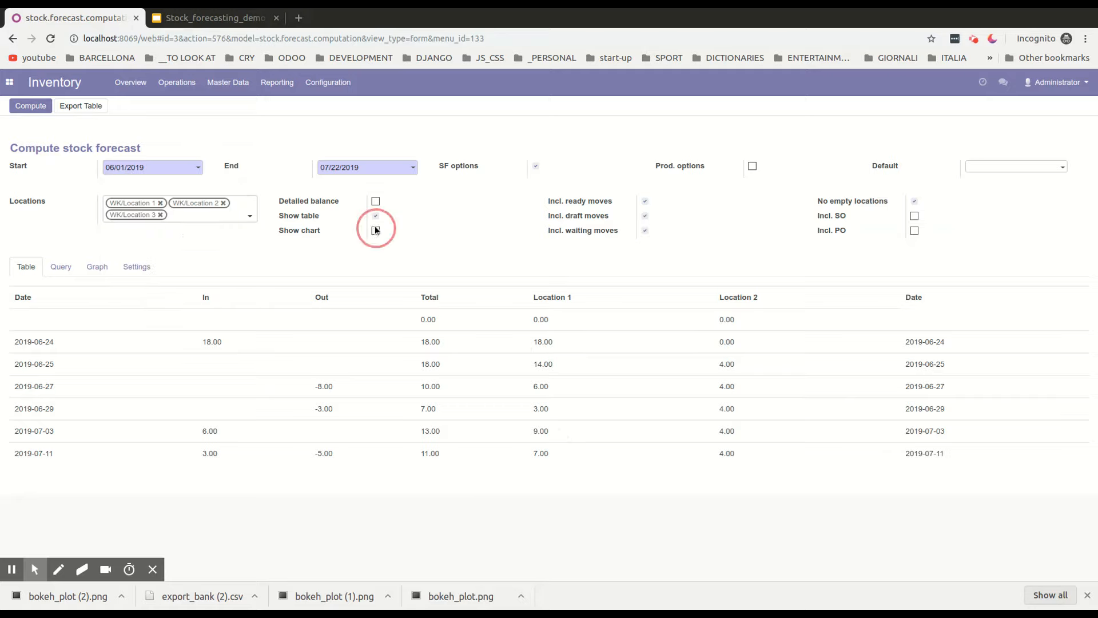
click(376, 200)
click(31, 107)
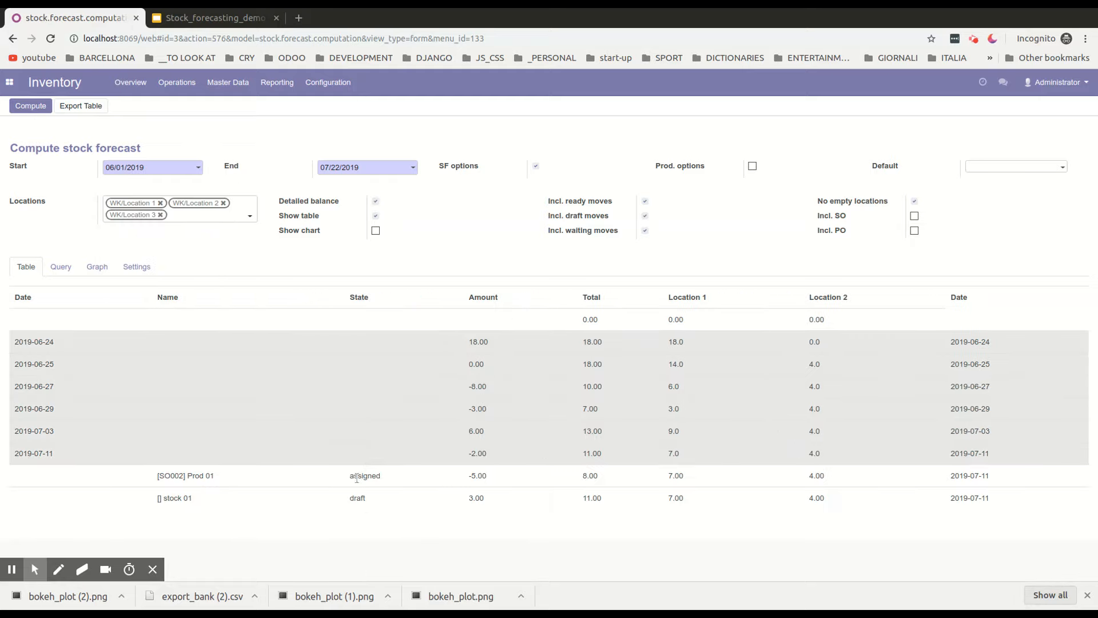
Step: Check the states of the 2019-07-11 moves and expand the moves of 2019-07-03 and 2019-06-29
drag(357, 478, 388, 484)
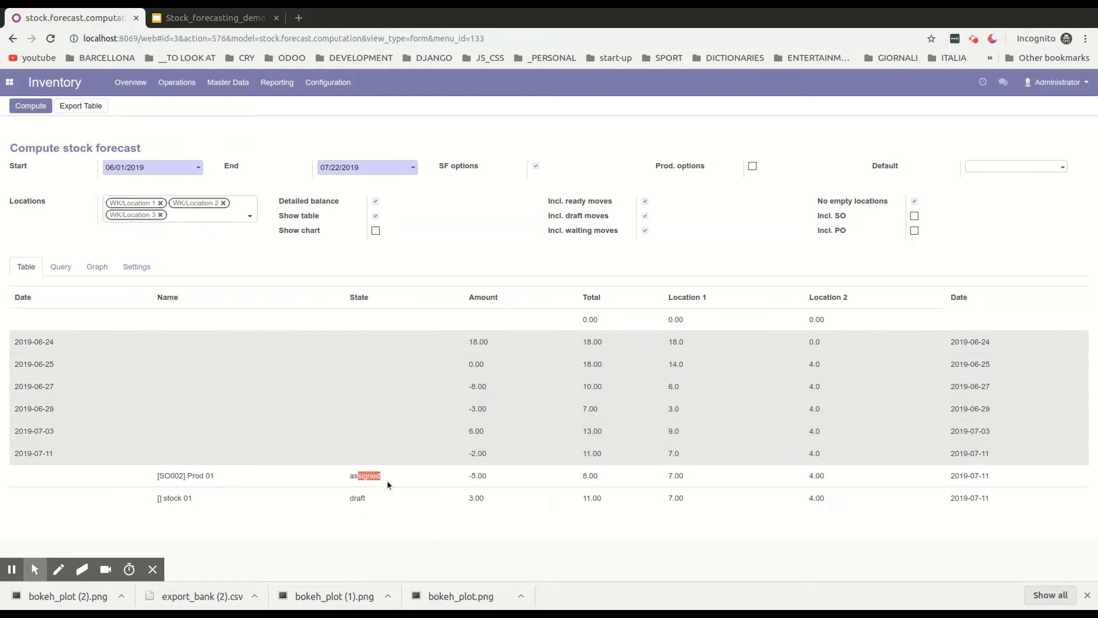
click(357, 499)
click(364, 431)
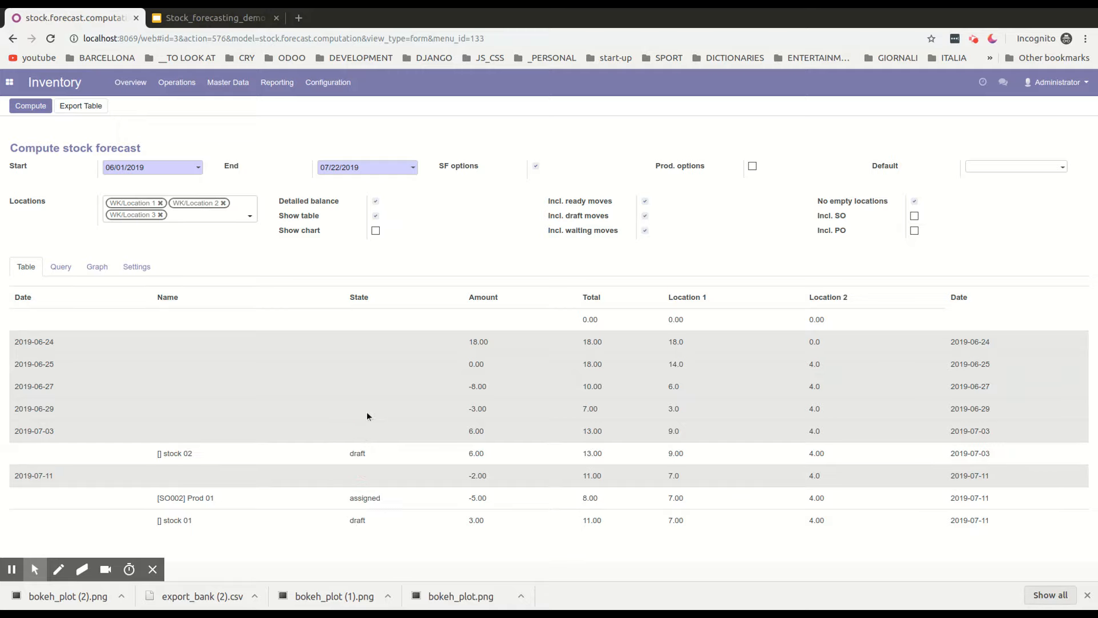
click(366, 410)
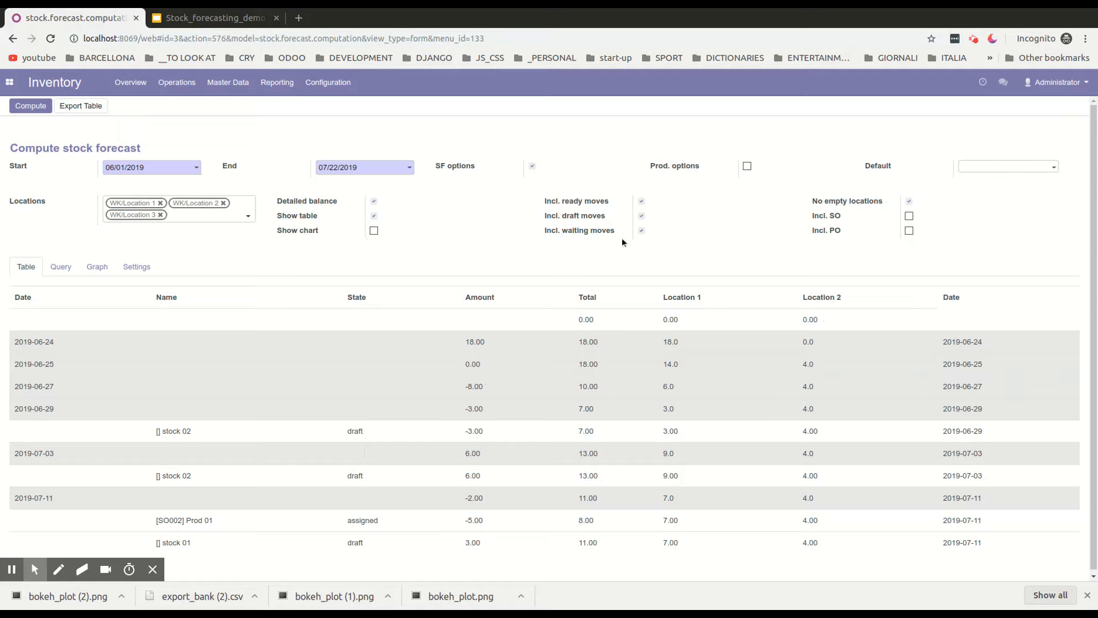
Step: Point out the location columns and the No empty locations option, and recompute the forecast without Detailed balance
drag(667, 297, 860, 299)
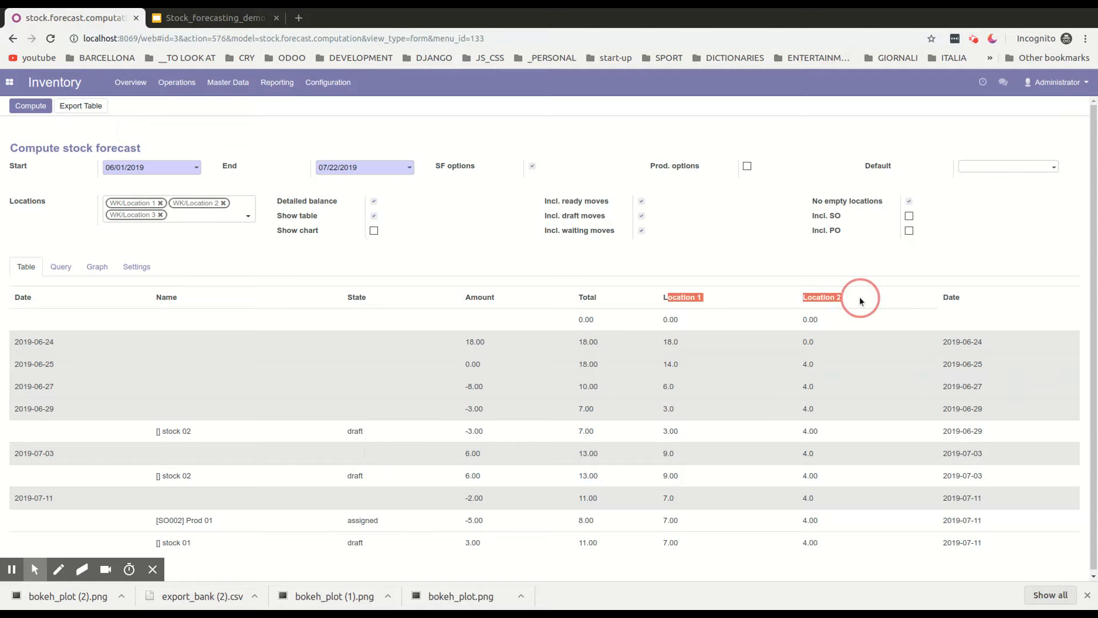
drag(856, 201, 829, 202)
click(372, 203)
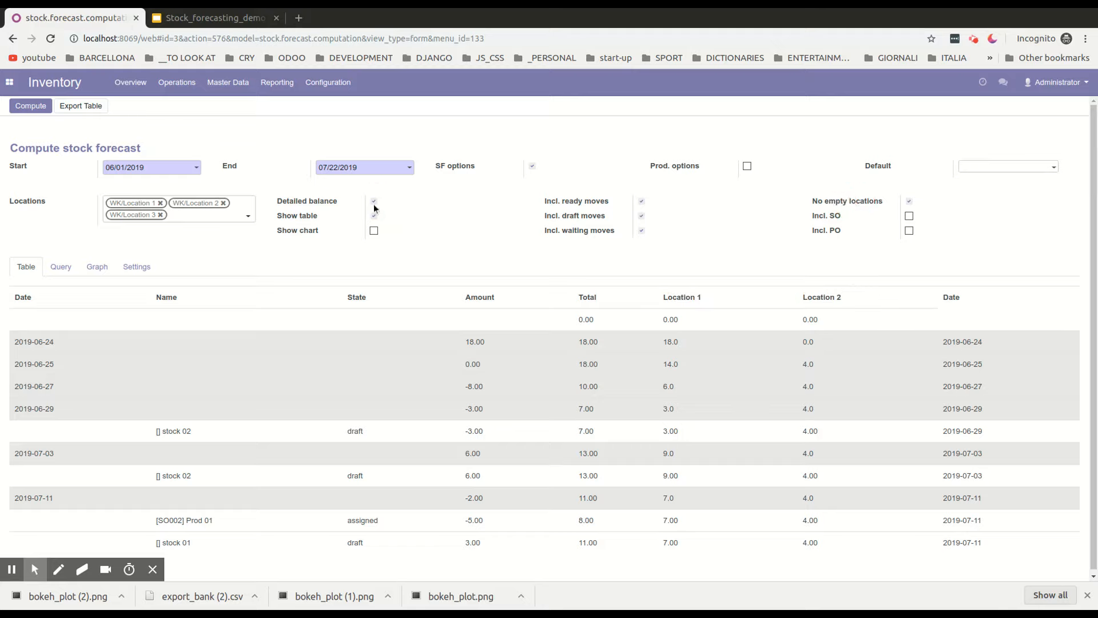
click(374, 202)
click(27, 108)
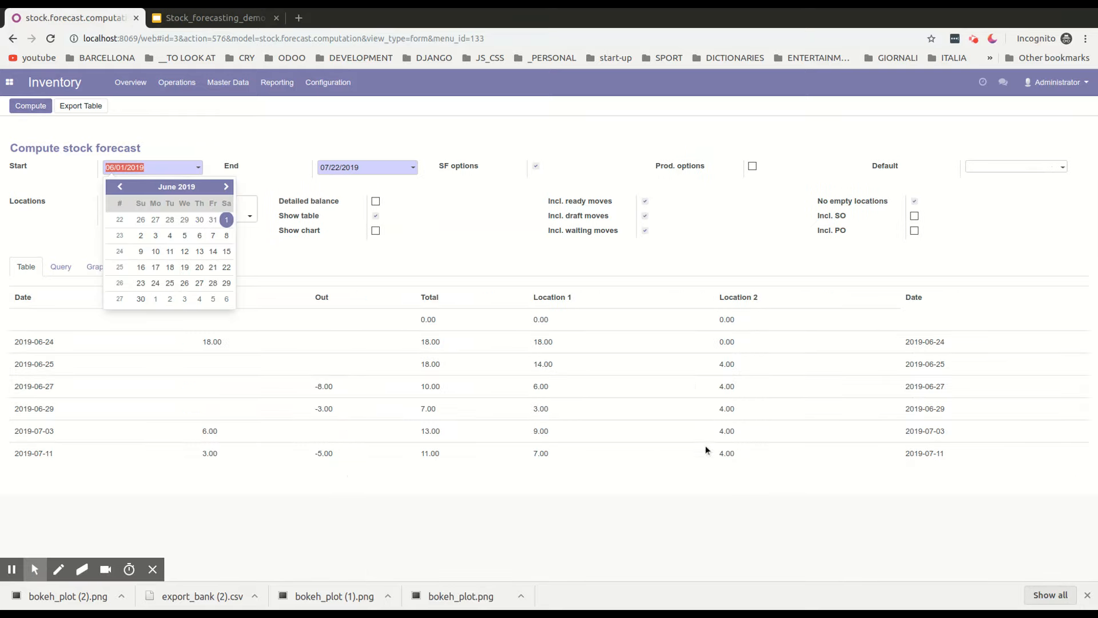
click(499, 261)
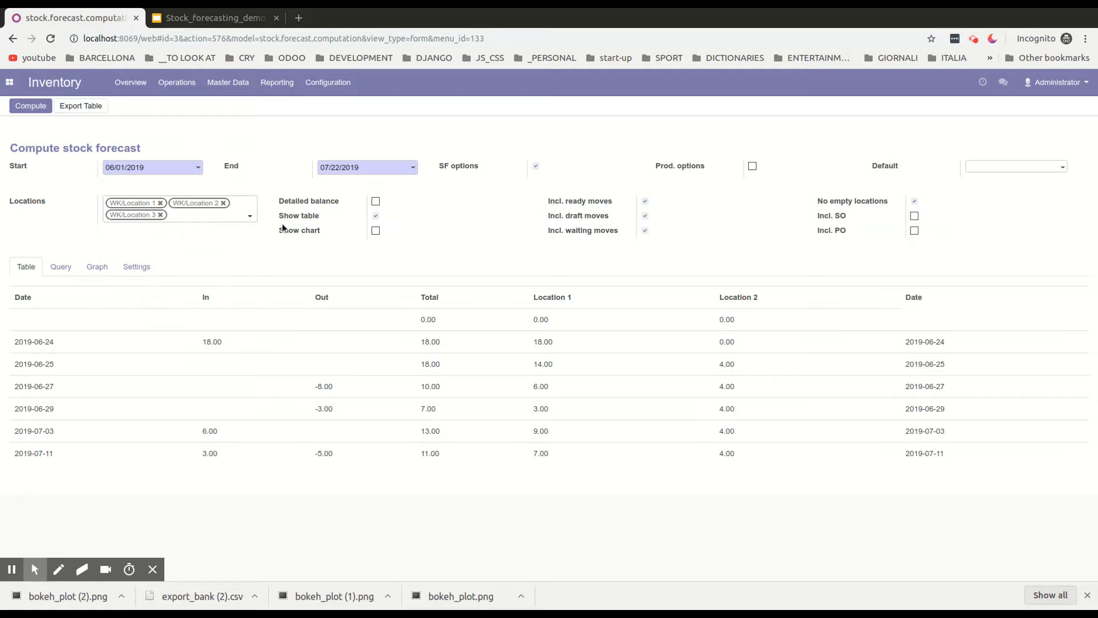
Step: Remove WK/Location 2 and WK/Location 3 from the locations and recompute the forecast for WK/Location 1 only
click(224, 203)
click(224, 203)
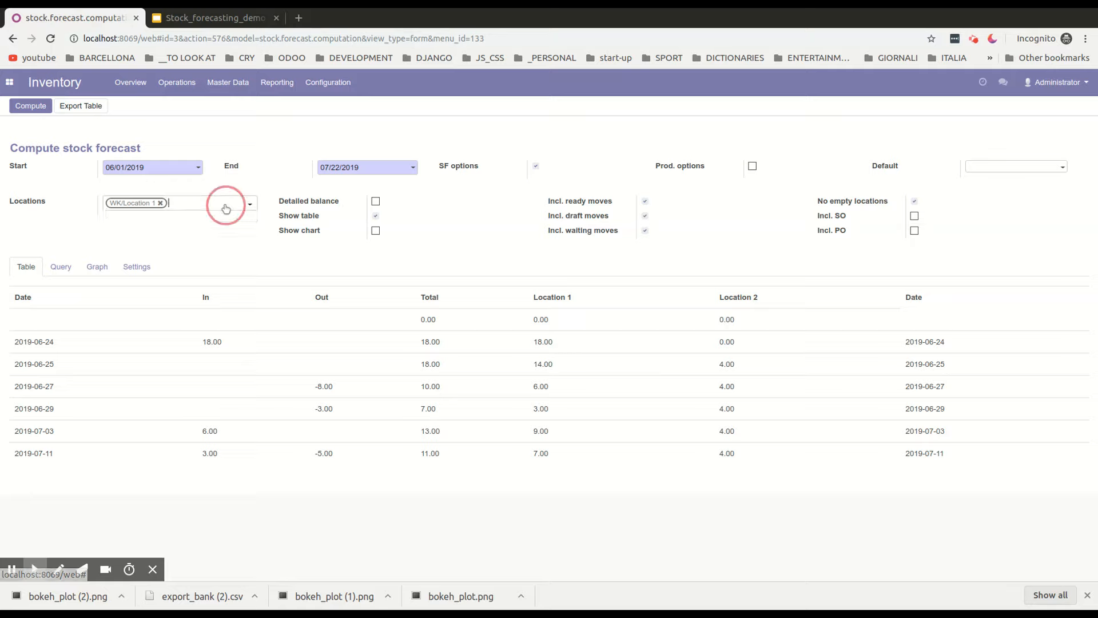
click(30, 106)
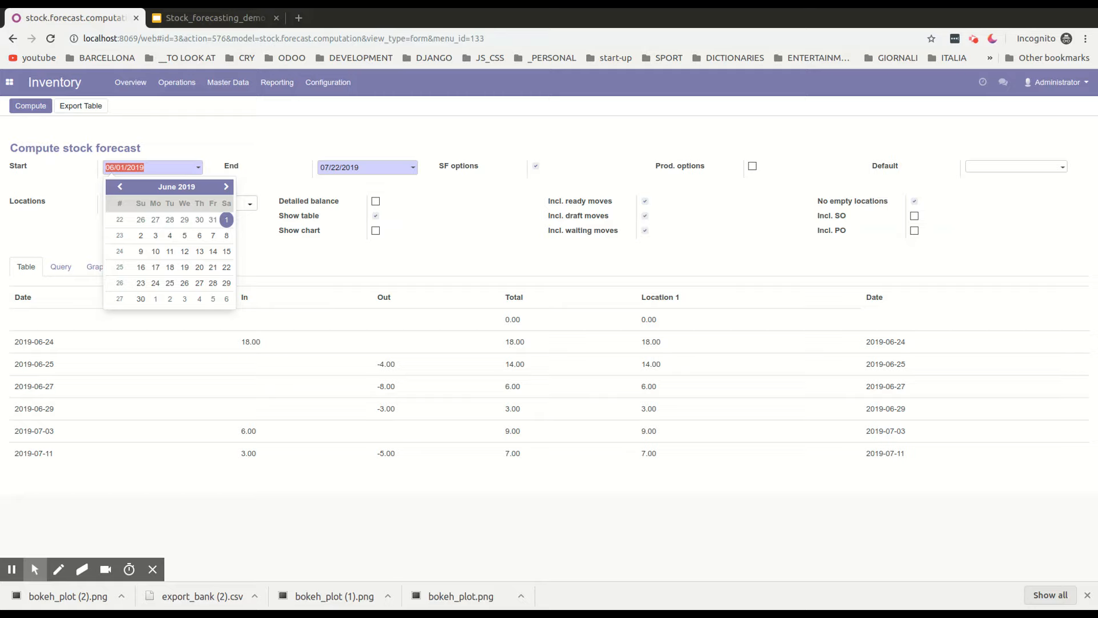
click(739, 255)
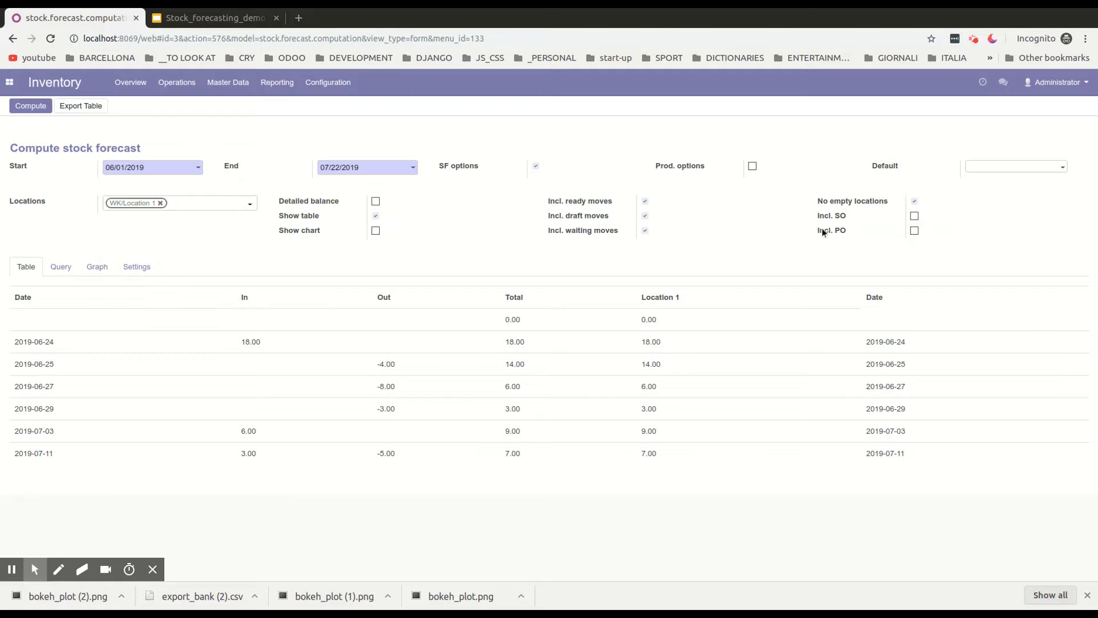
Step: Turn on Incl. SO and Incl. PO, view the SQL query and recompute the forecast
click(839, 215)
click(840, 229)
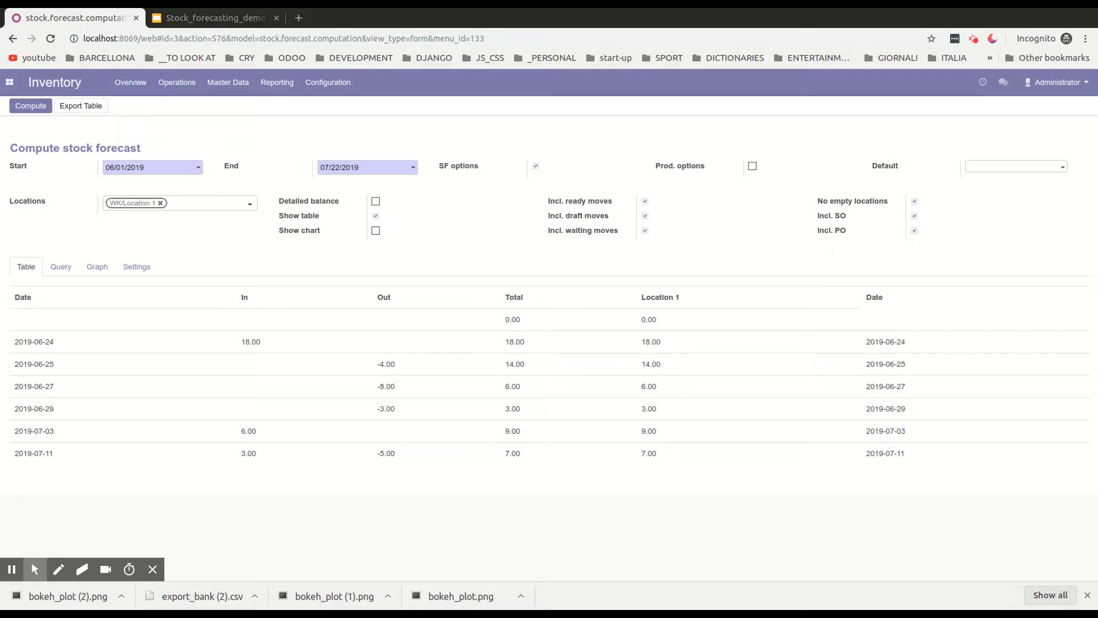
click(66, 271)
scroll(143, 351, down, 4)
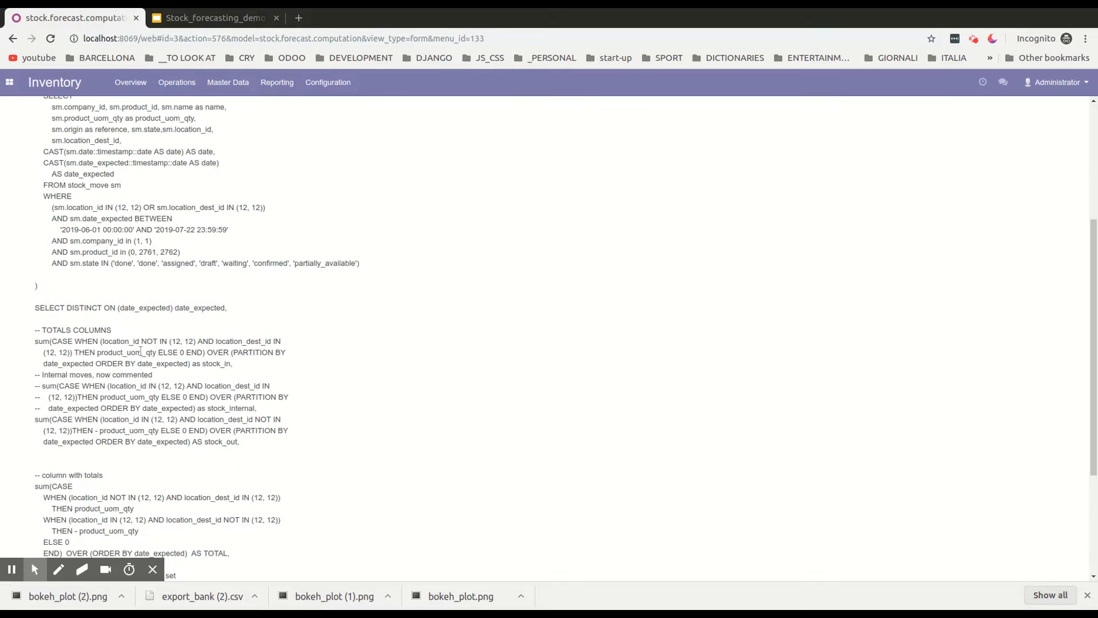
scroll(140, 351, up, 4)
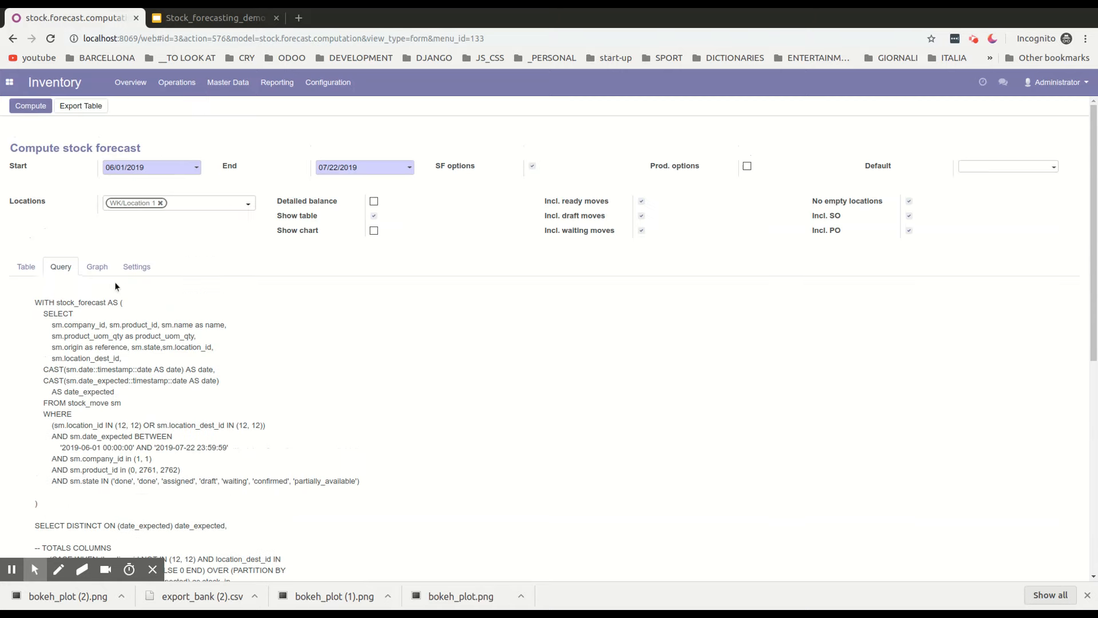
click(34, 109)
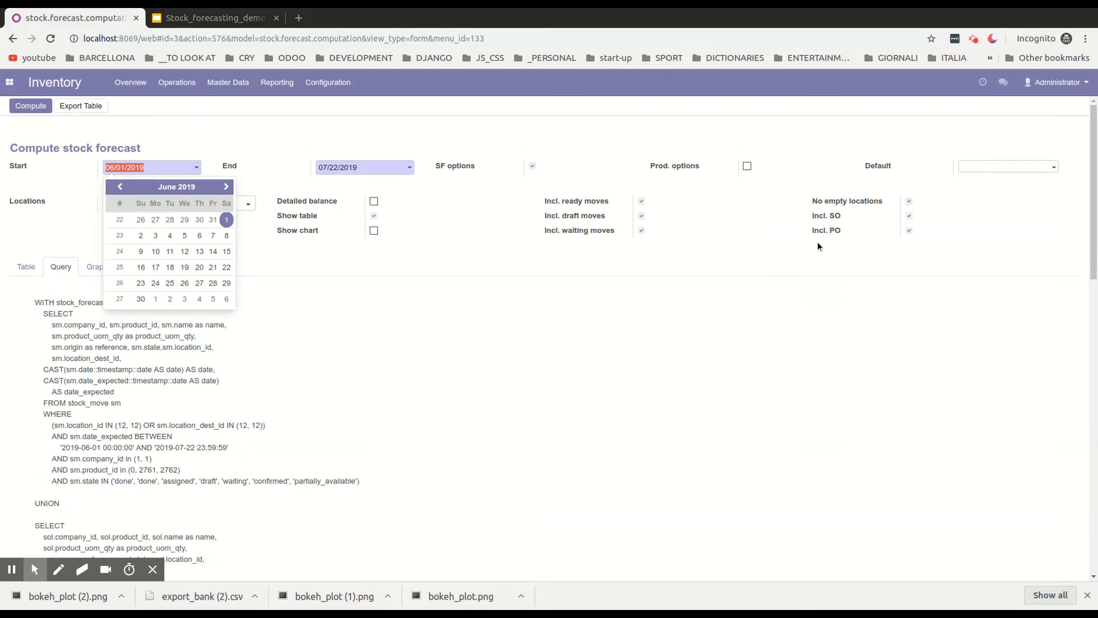
Step: Examine the UNION parts for sale and purchase order lines in the query, and return to the forecast table
scroll(489, 350, down, 1)
scroll(488, 350, down, 3)
drag(35, 316, 203, 475)
click(72, 324)
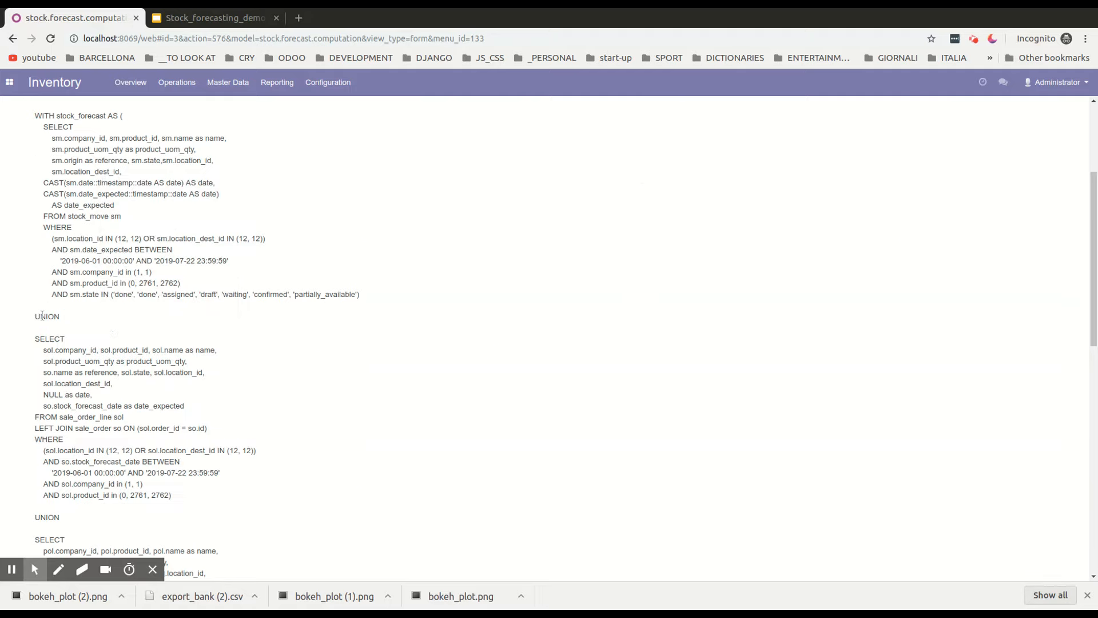
scroll(260, 309, up, 4)
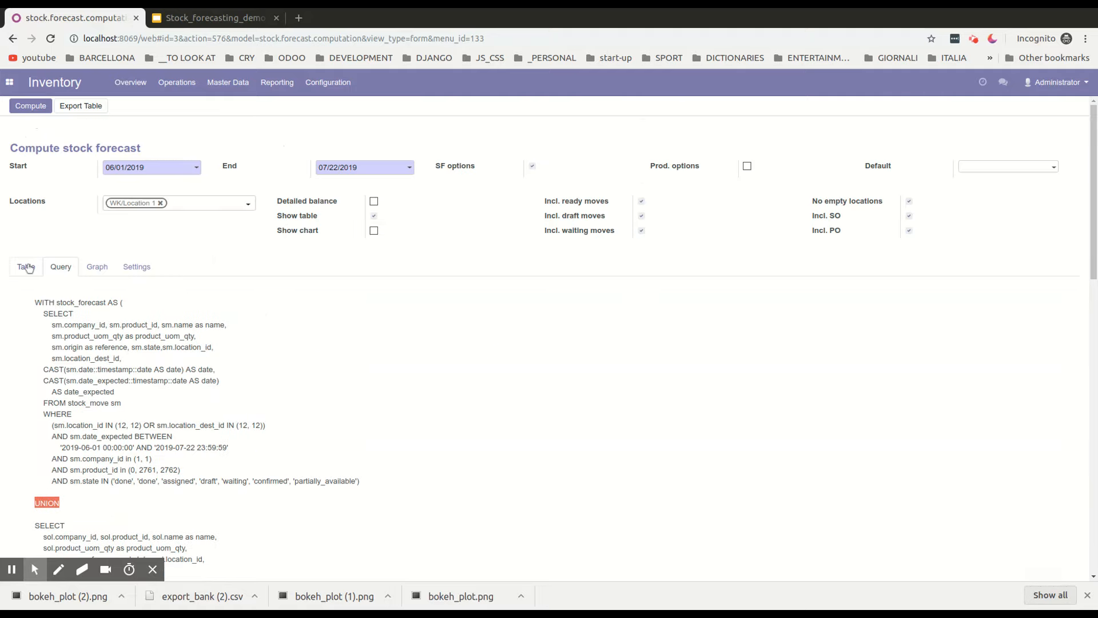
click(26, 267)
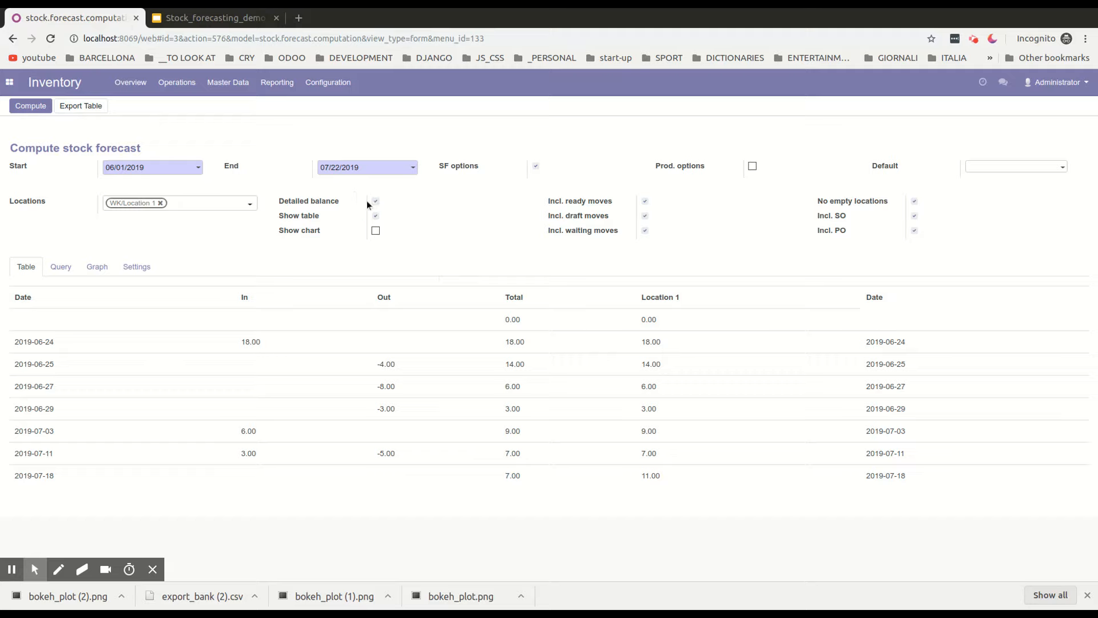
Step: Turn on Detailed balance, recompute the forecast and expand the 2019-07-18 moves to point out the purchase order line
click(34, 106)
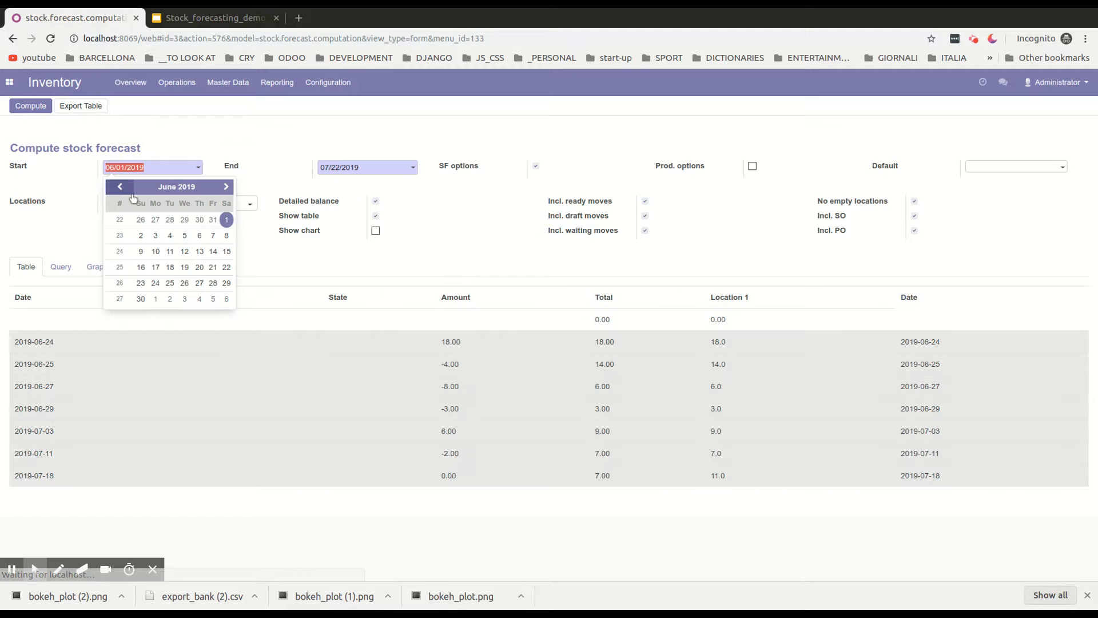
click(355, 484)
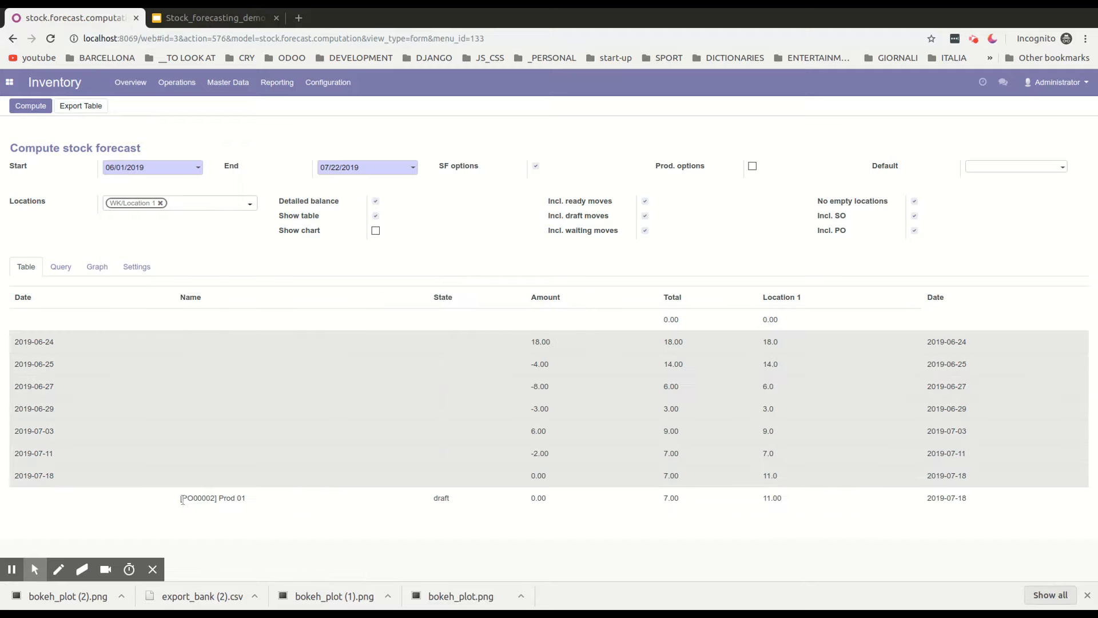
drag(182, 499, 246, 499)
Step: Open purchase order PO00002 in a duplicated browser tab and check the scheduled date of its Prod 01 line
right_click(104, 26)
click(132, 79)
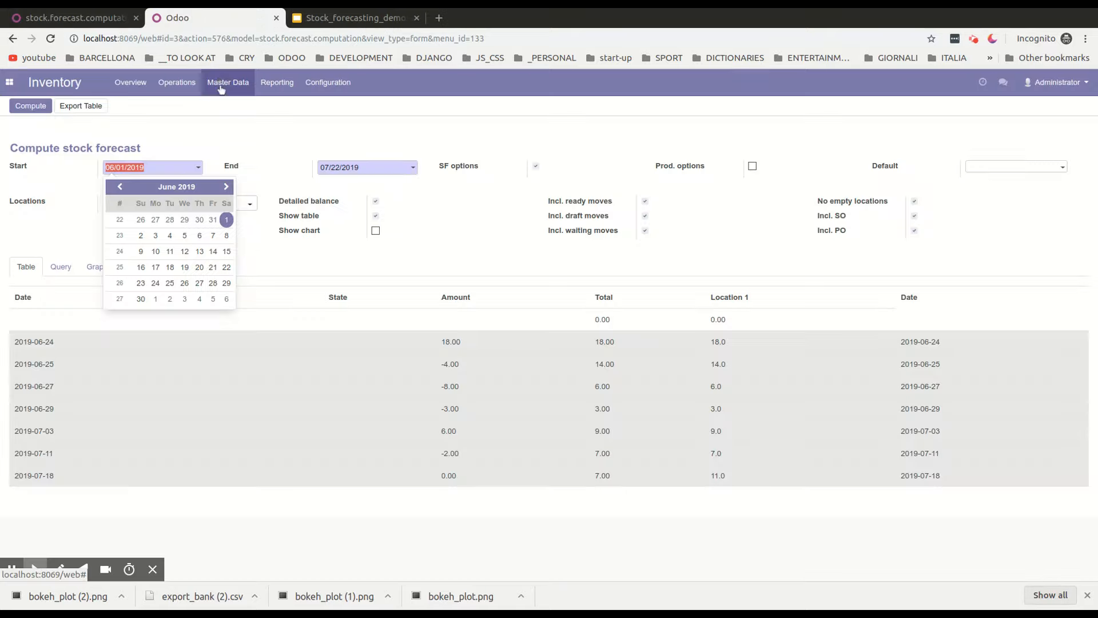
click(9, 82)
click(27, 195)
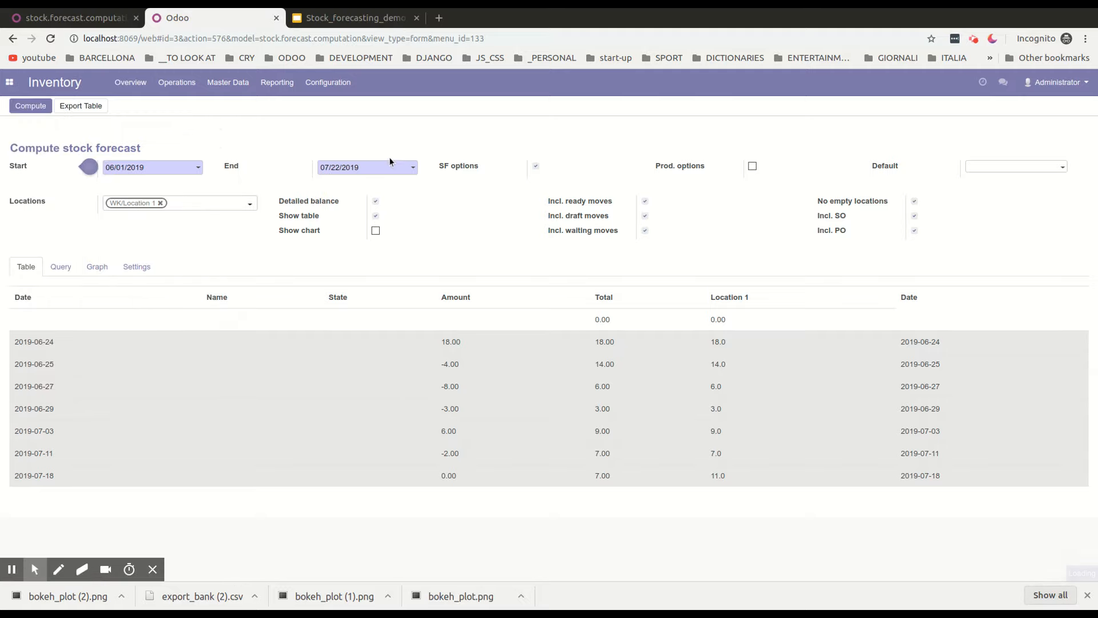
click(394, 178)
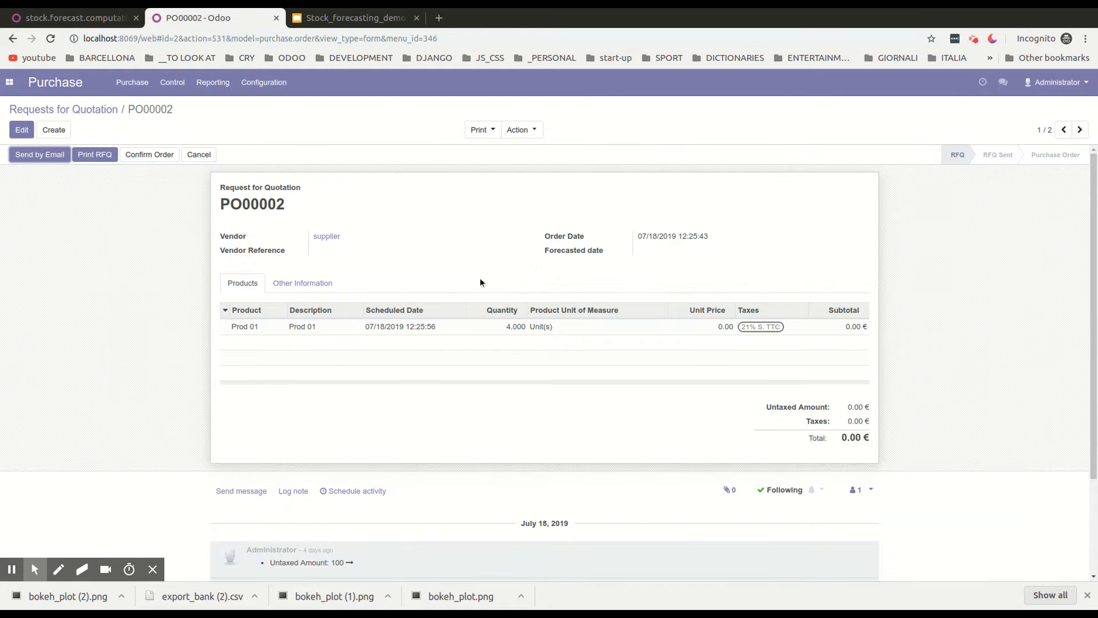
drag(367, 327, 452, 332)
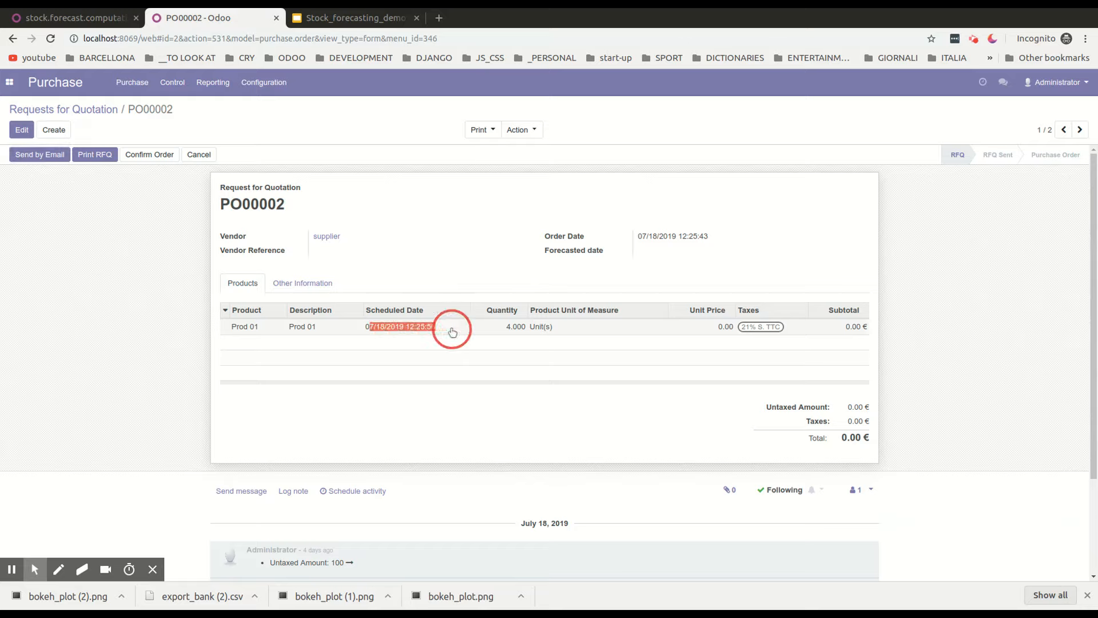
click(451, 282)
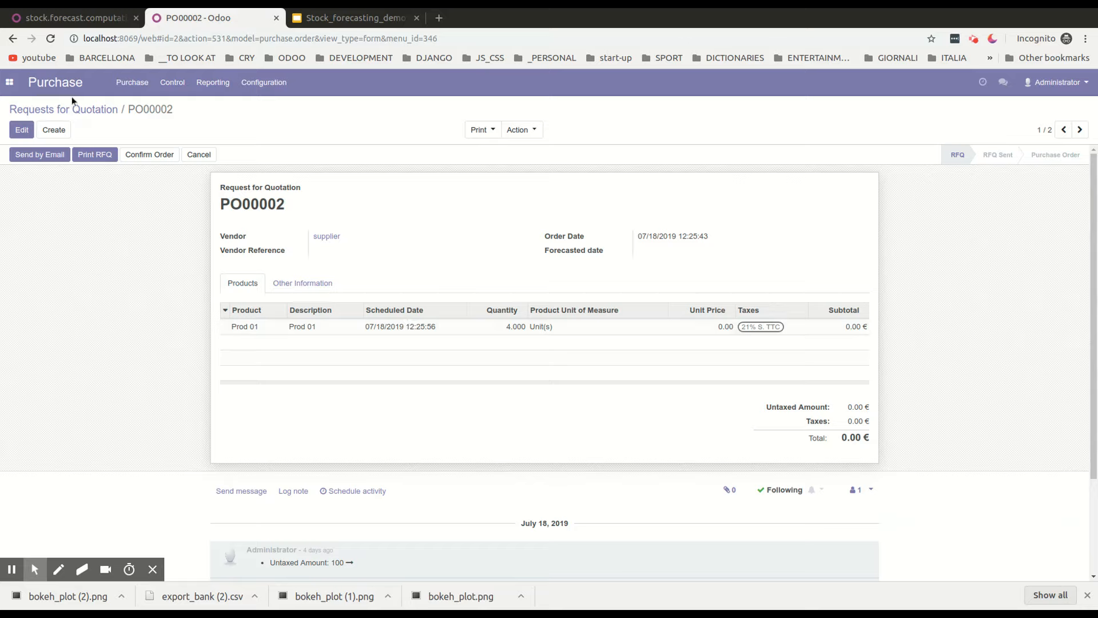
Step: Open the Deliver To operation type from the order's other information and examine its default source and destination locations
click(309, 282)
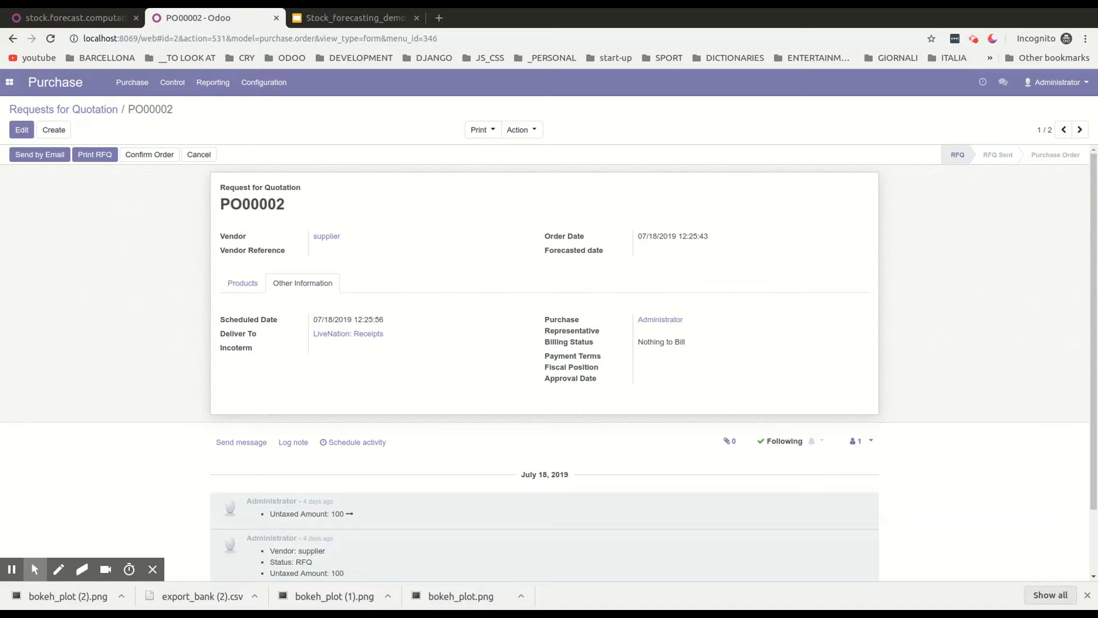
drag(256, 337, 228, 334)
click(339, 340)
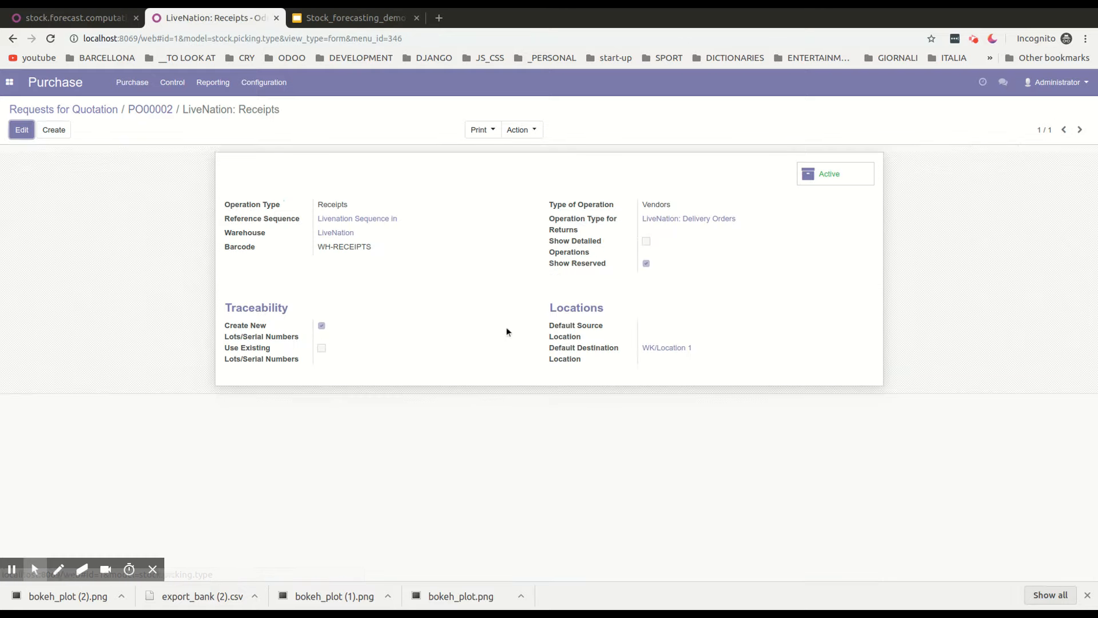
drag(558, 348, 595, 350)
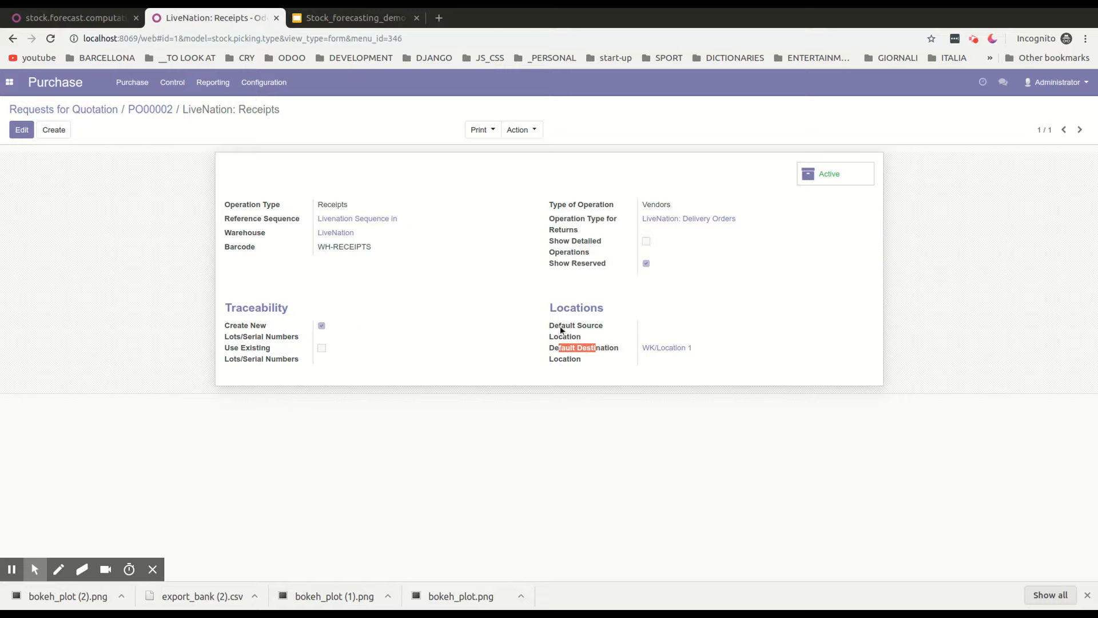
click(574, 335)
drag(577, 343, 579, 349)
click(579, 349)
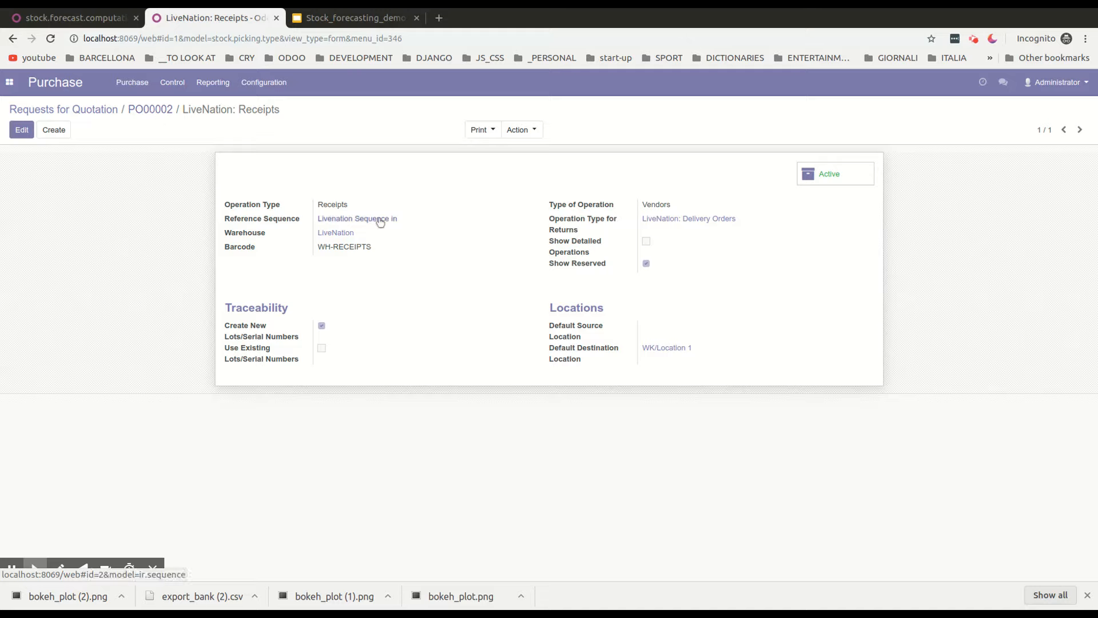
triple_click(574, 348)
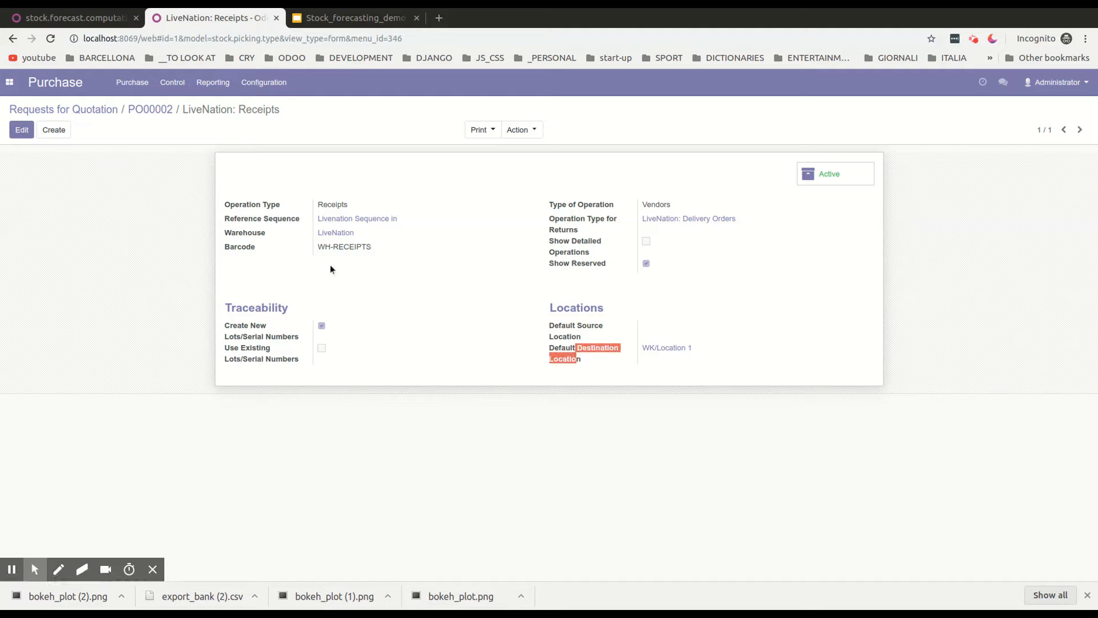
click(182, 245)
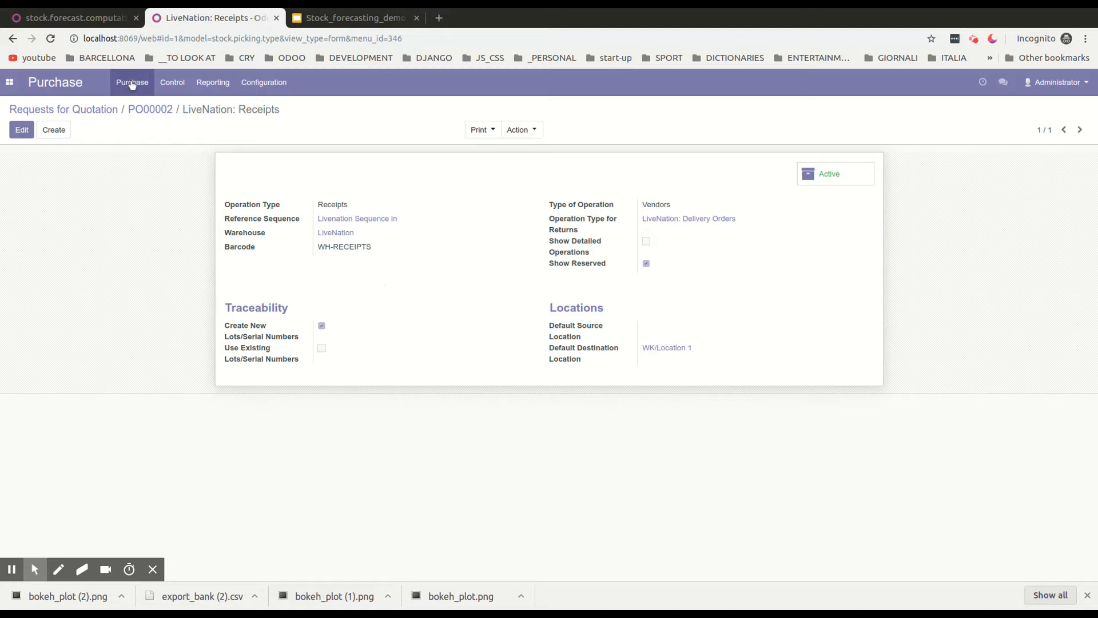
Step: Open quotation SO004 in Sales and point out its Forecasted date and Forecast Picking fields
click(9, 82)
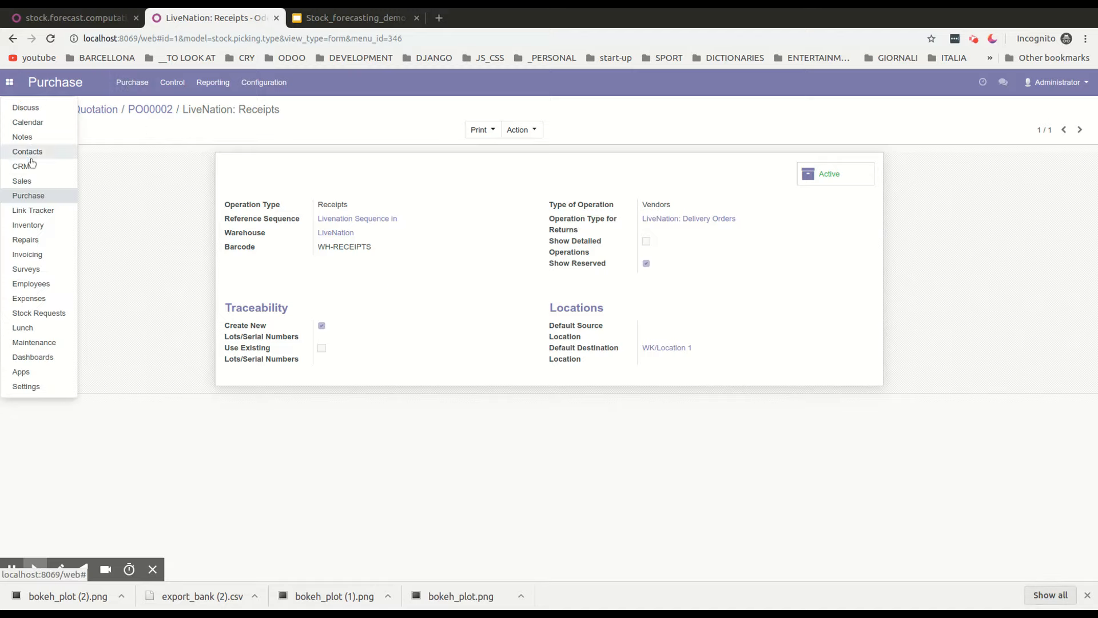
click(29, 182)
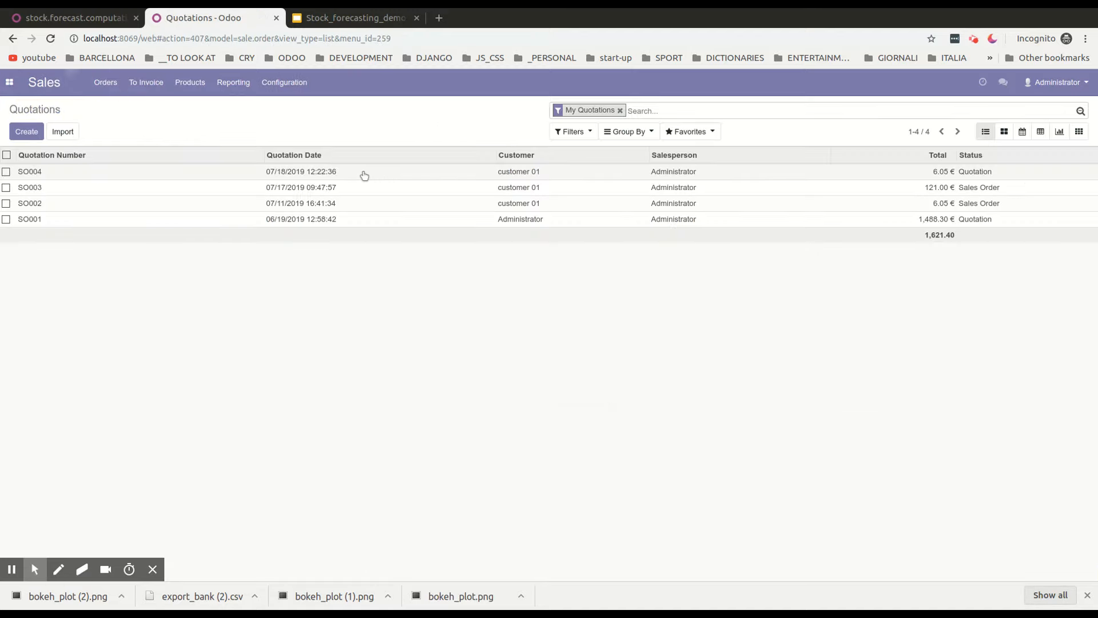
click(365, 175)
drag(554, 247, 596, 265)
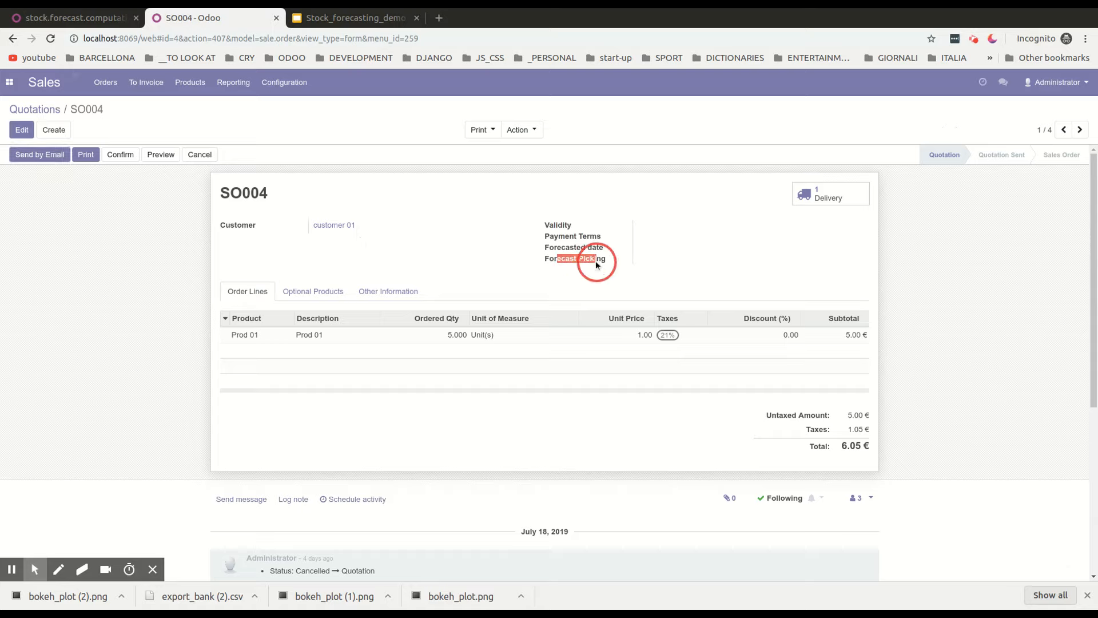
click(561, 246)
Step: Set SO004's Forecasted date to 07/18/2019 and its Forecast Picking to LiveNation: Receipts, and save the quotation
click(22, 130)
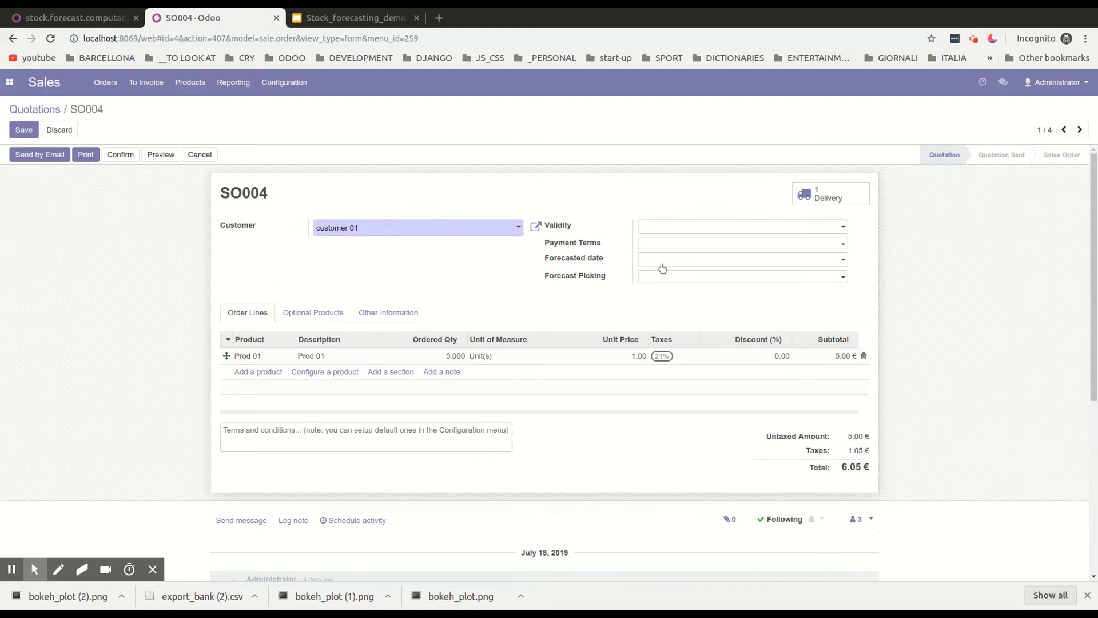
click(95, 18)
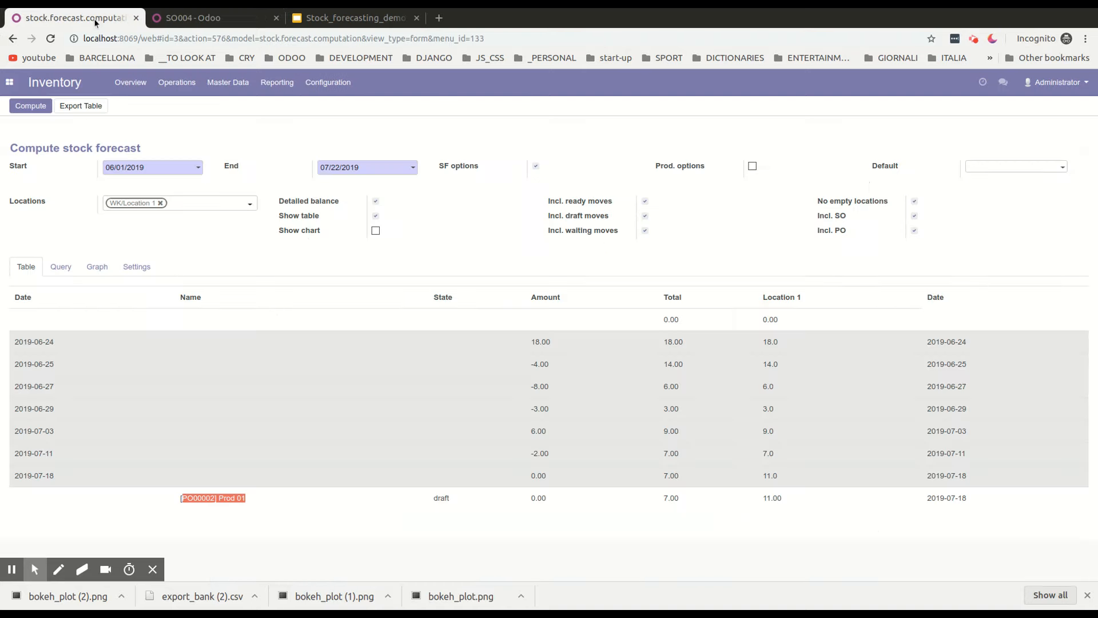
click(214, 19)
click(724, 259)
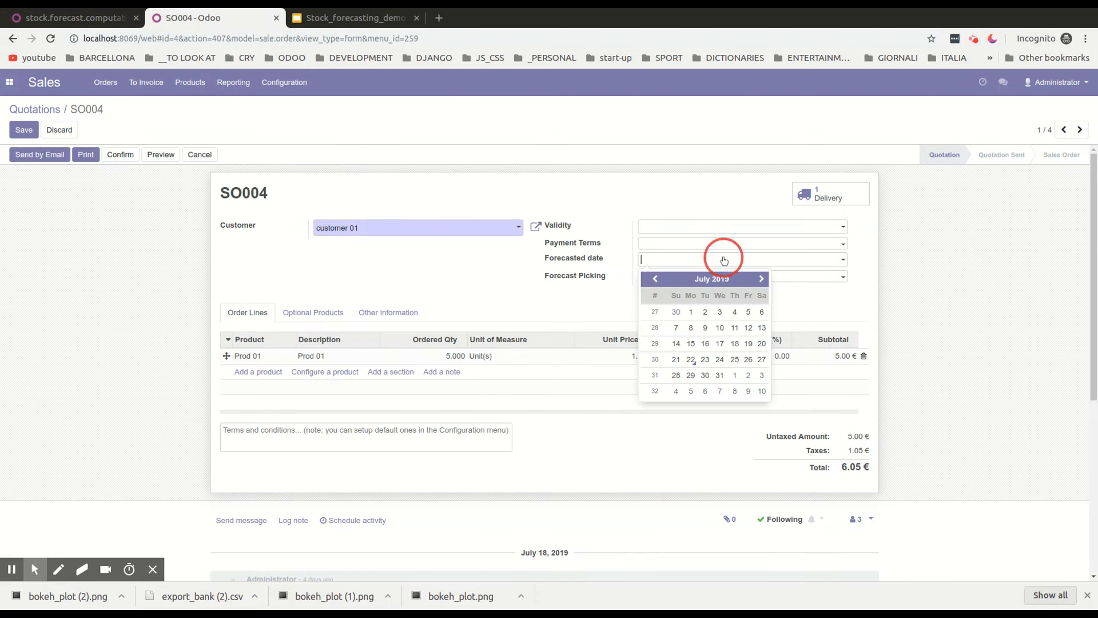
click(734, 343)
click(691, 276)
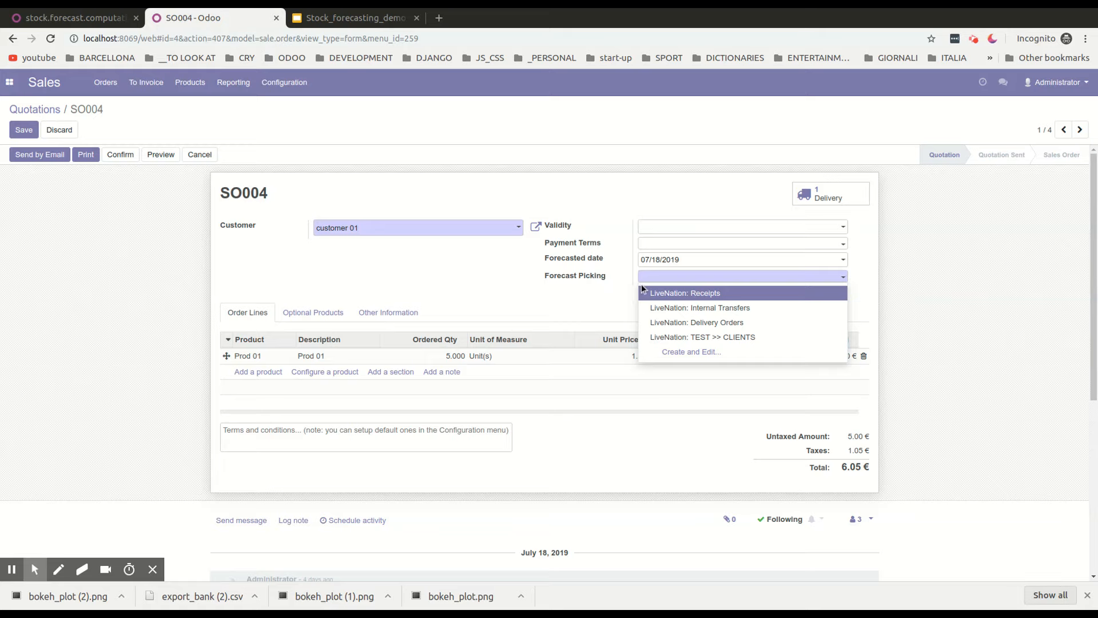
click(687, 293)
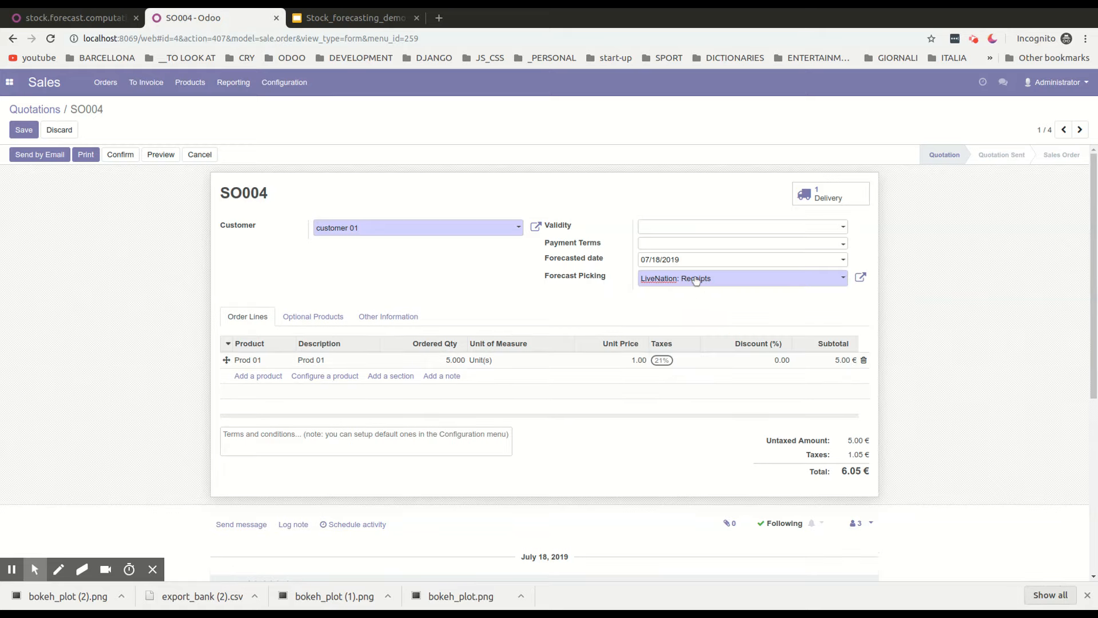
click(24, 133)
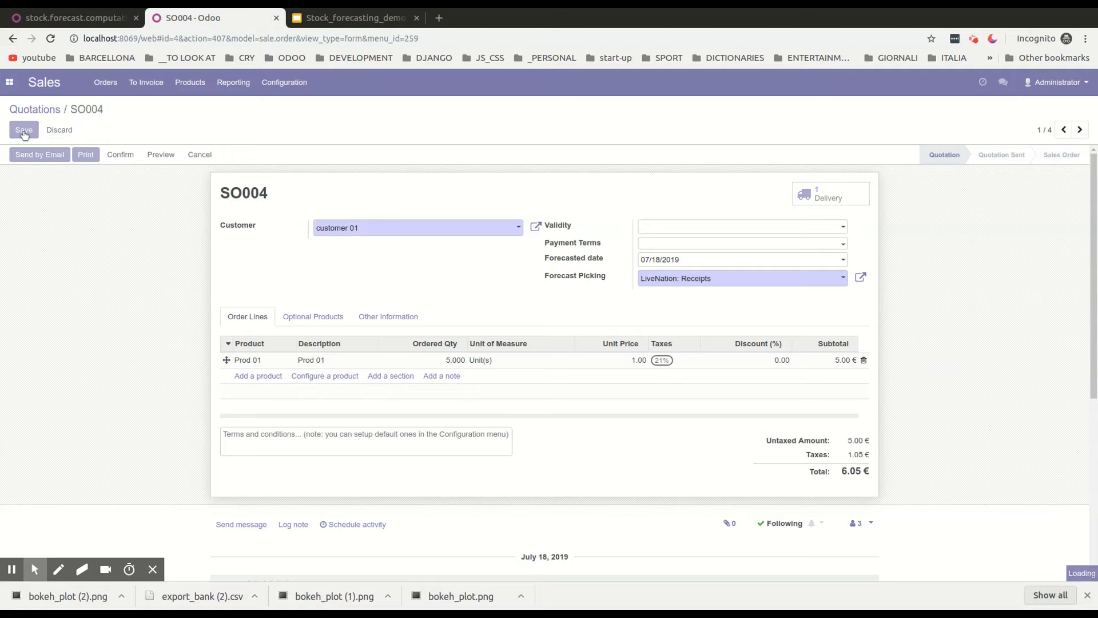
Step: Return to the stock forecast, recompute it and point out the SO004 line among the 2019-07-18 moves
click(74, 17)
click(43, 112)
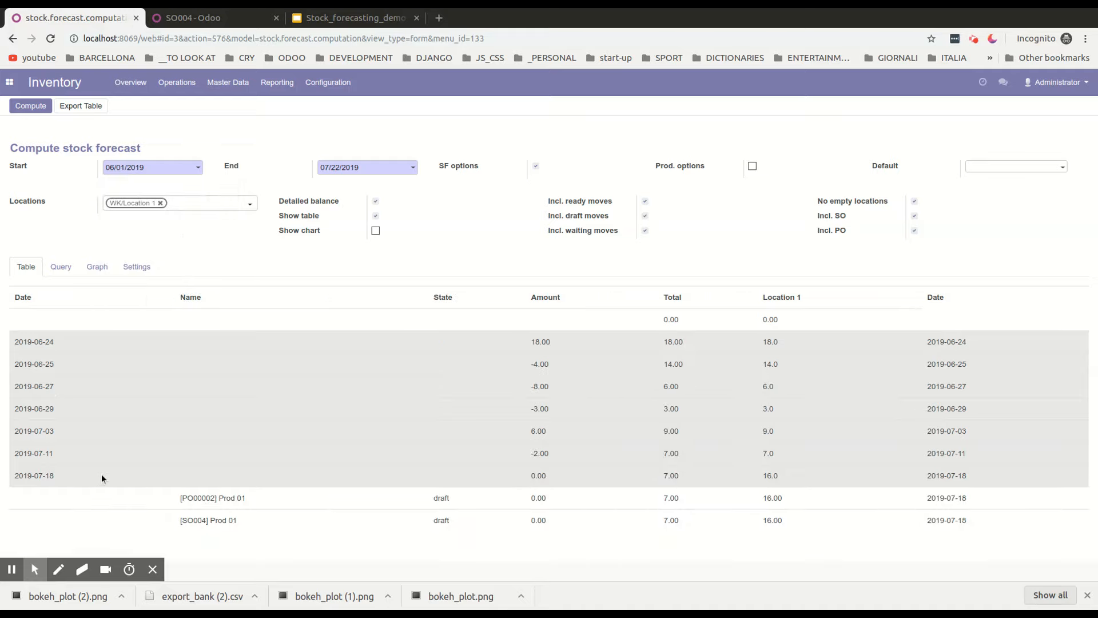
drag(182, 521, 235, 522)
click(236, 521)
Step: Export the forecast table to a CSV file and expand the moves of 2019-06-24
click(80, 111)
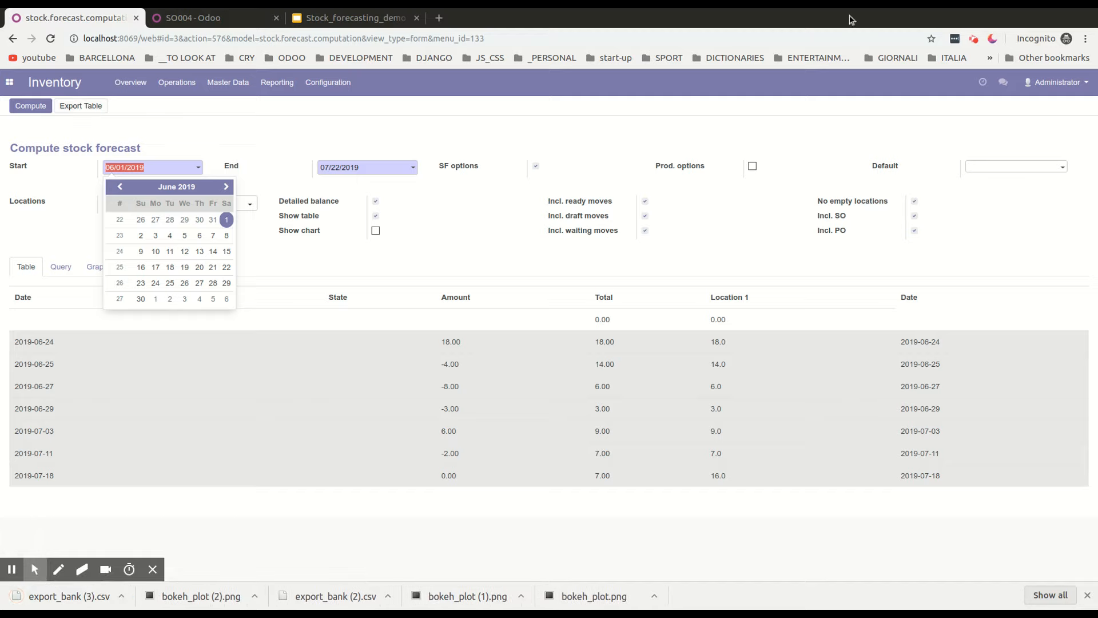
click(469, 231)
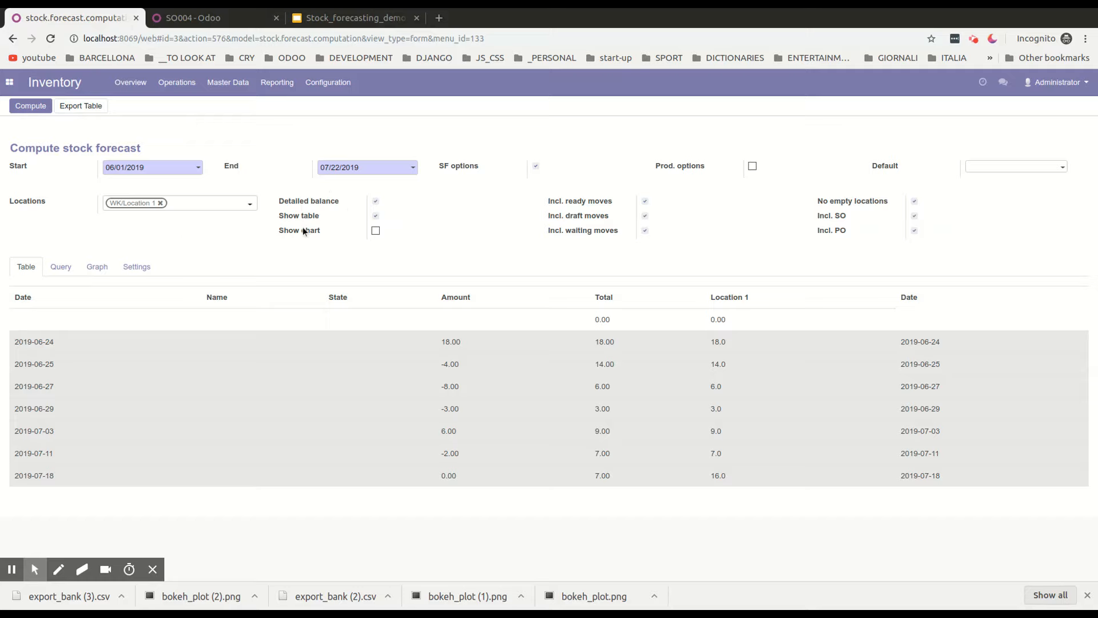
click(417, 340)
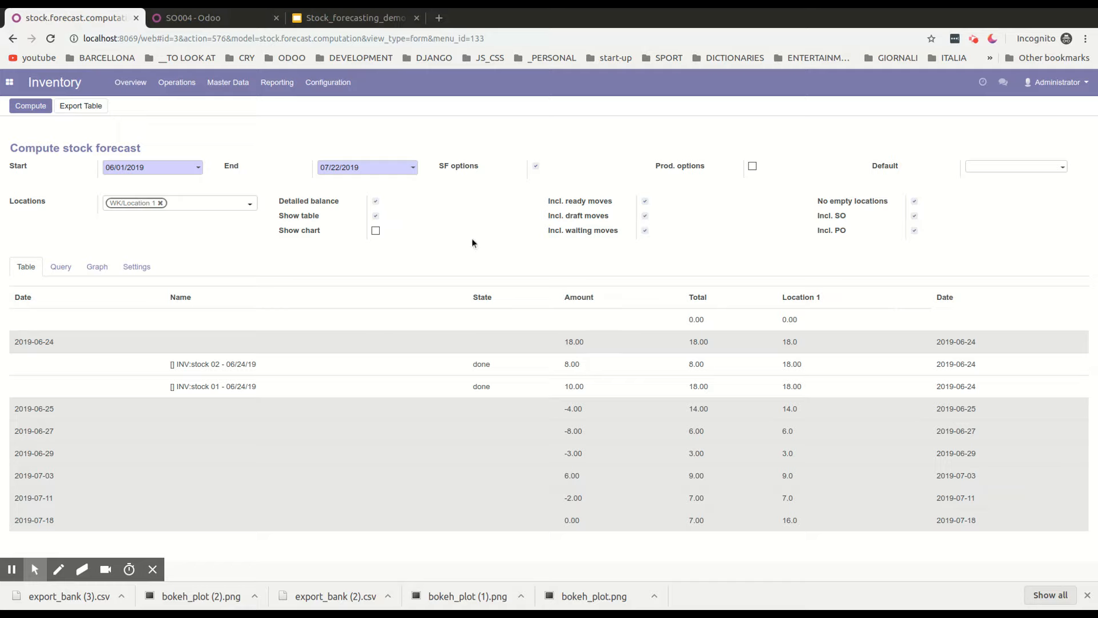
Step: Show the forecast settings and start a new default named "Expenses product" with the category All / Expenses
click(137, 266)
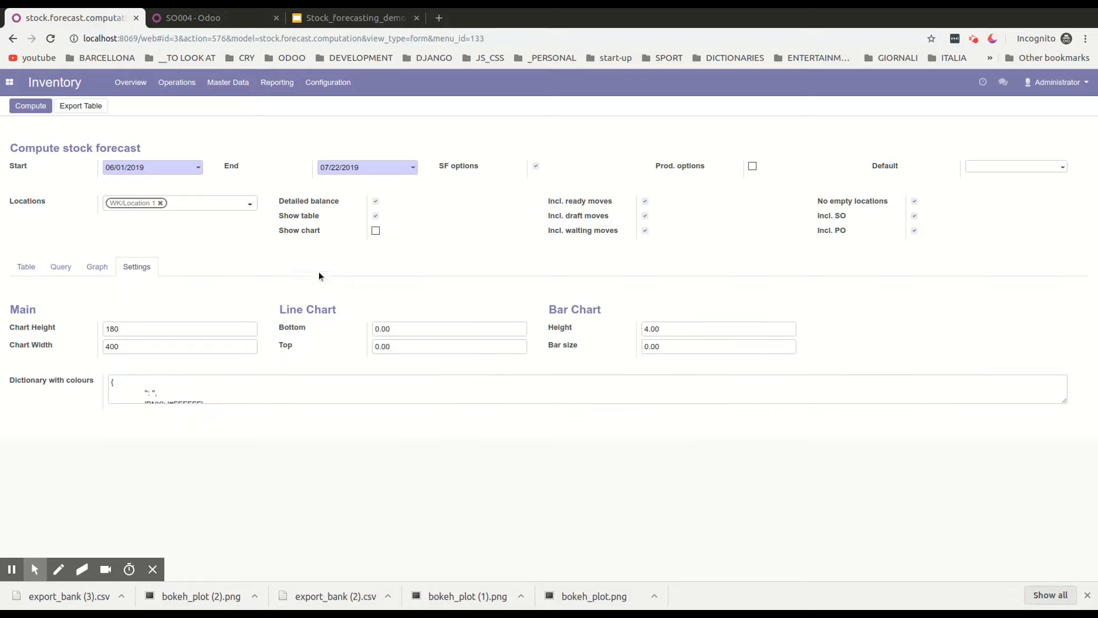
click(998, 167)
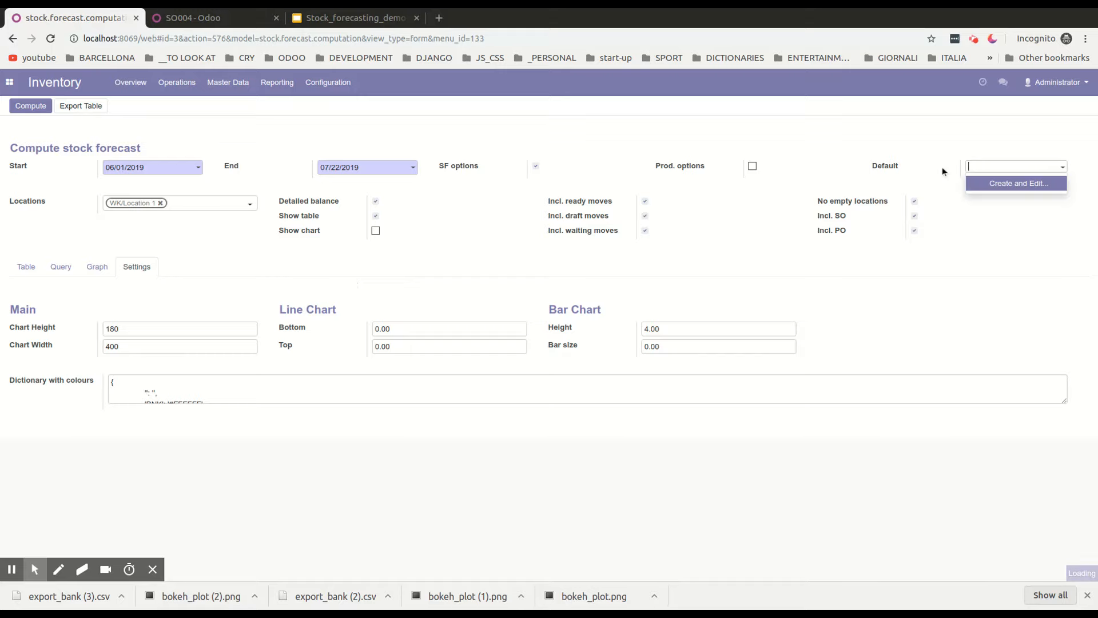
click(995, 183)
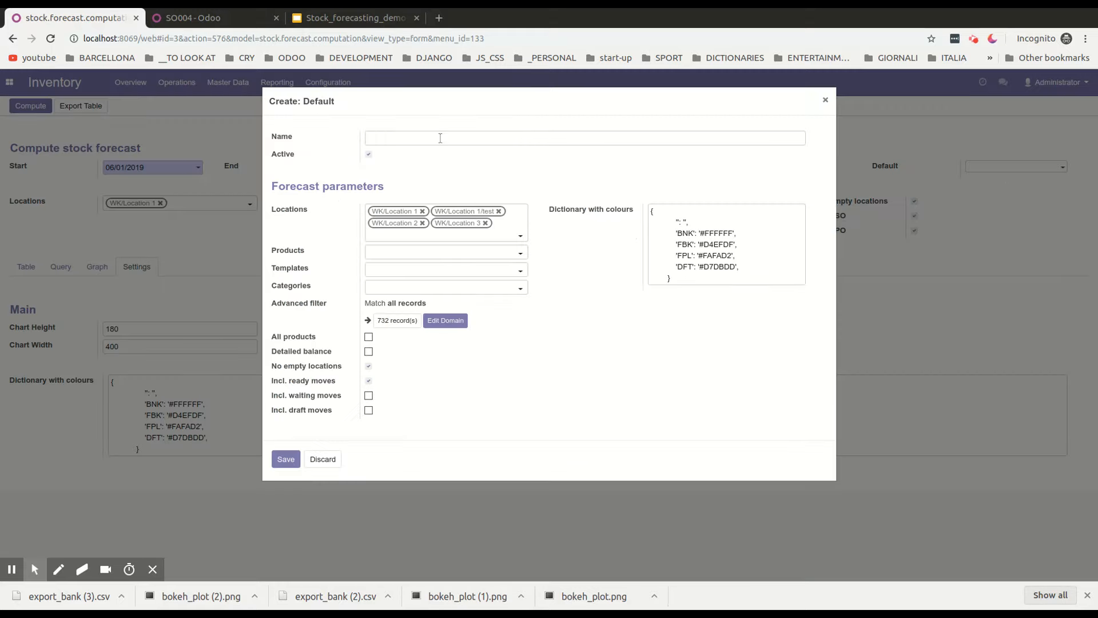
text(Expenses product)
click(435, 288)
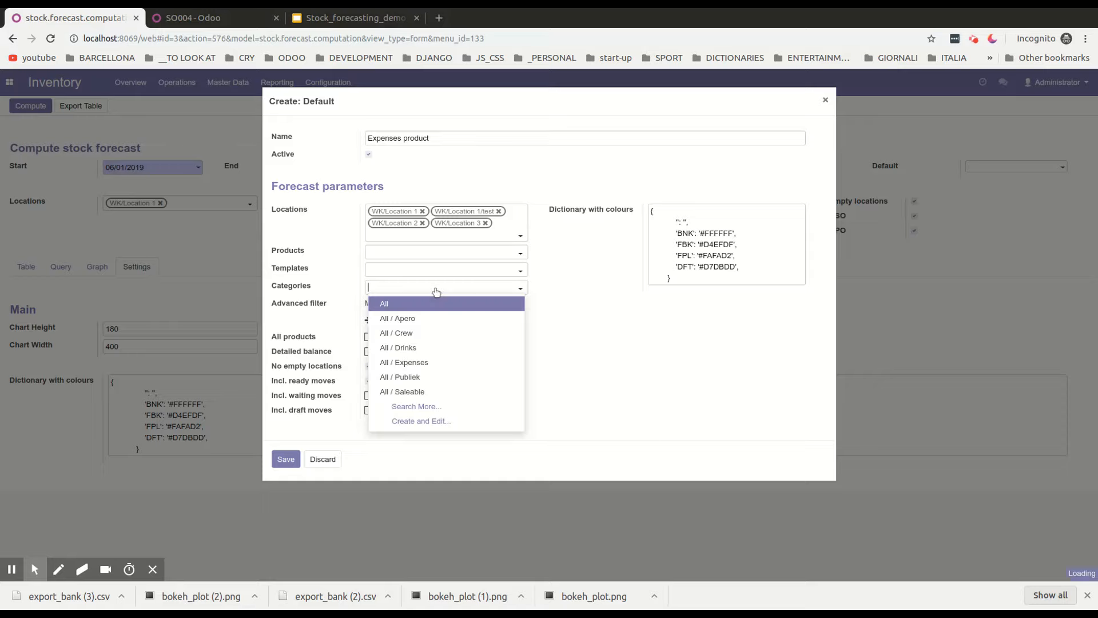
click(448, 361)
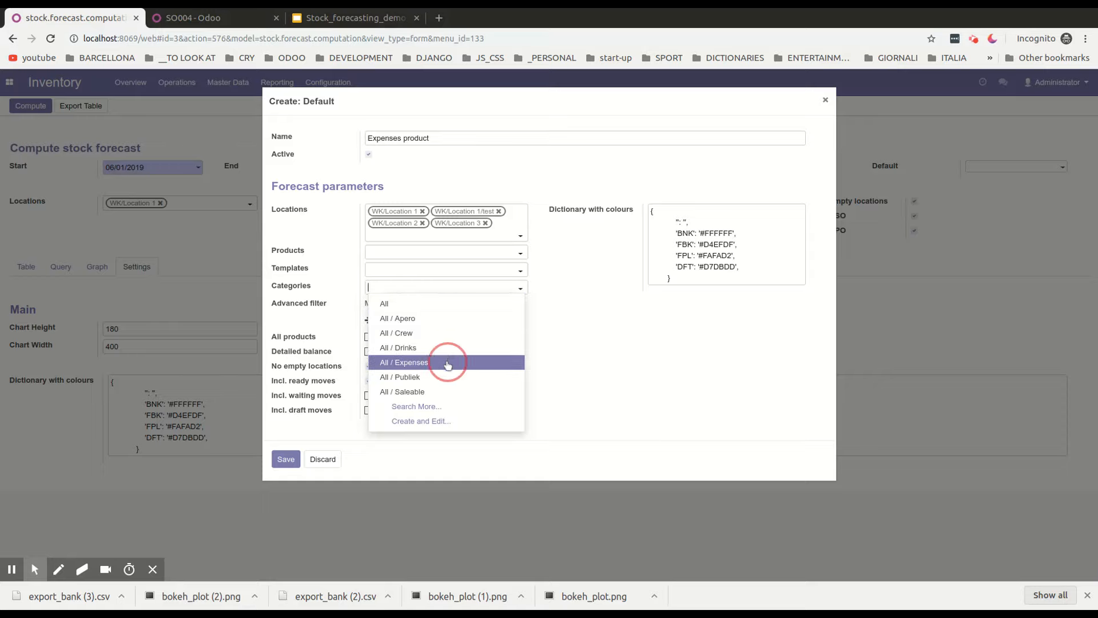
Step: Remove WK/Location 1/test and WK/Location 2 from the default, include waiting and draft moves, save it and return to the forecast table
click(498, 212)
click(484, 211)
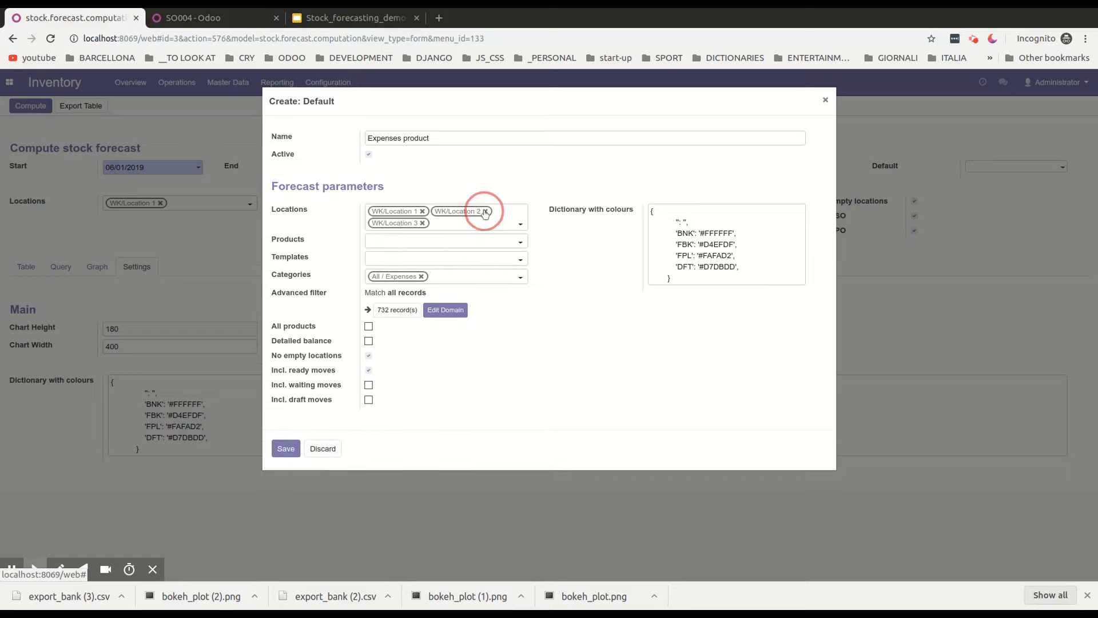
click(369, 385)
click(369, 399)
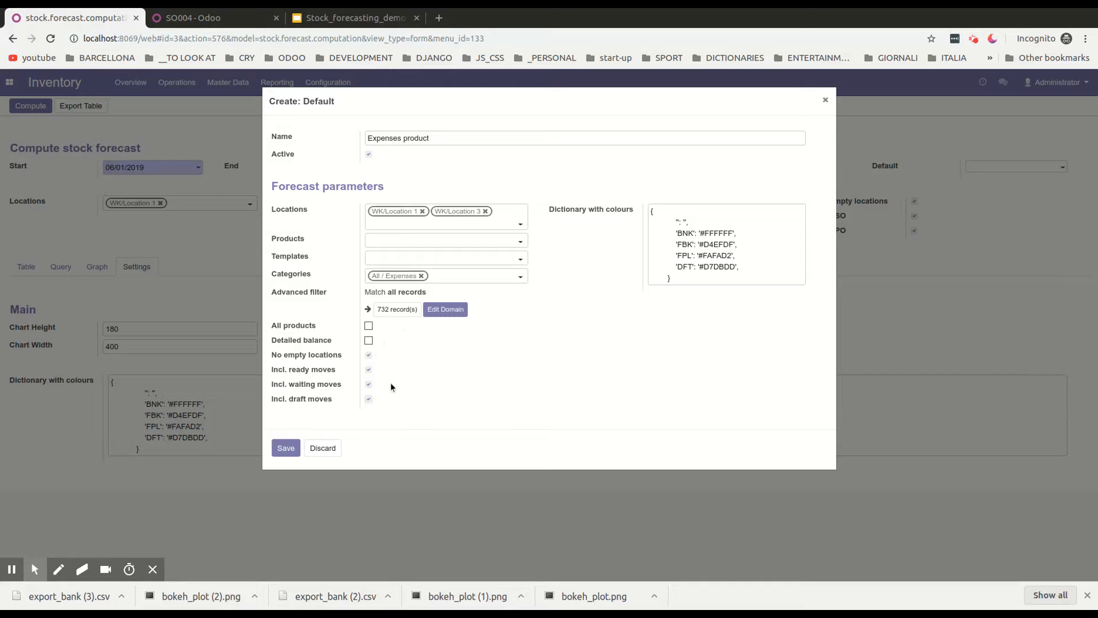
click(286, 448)
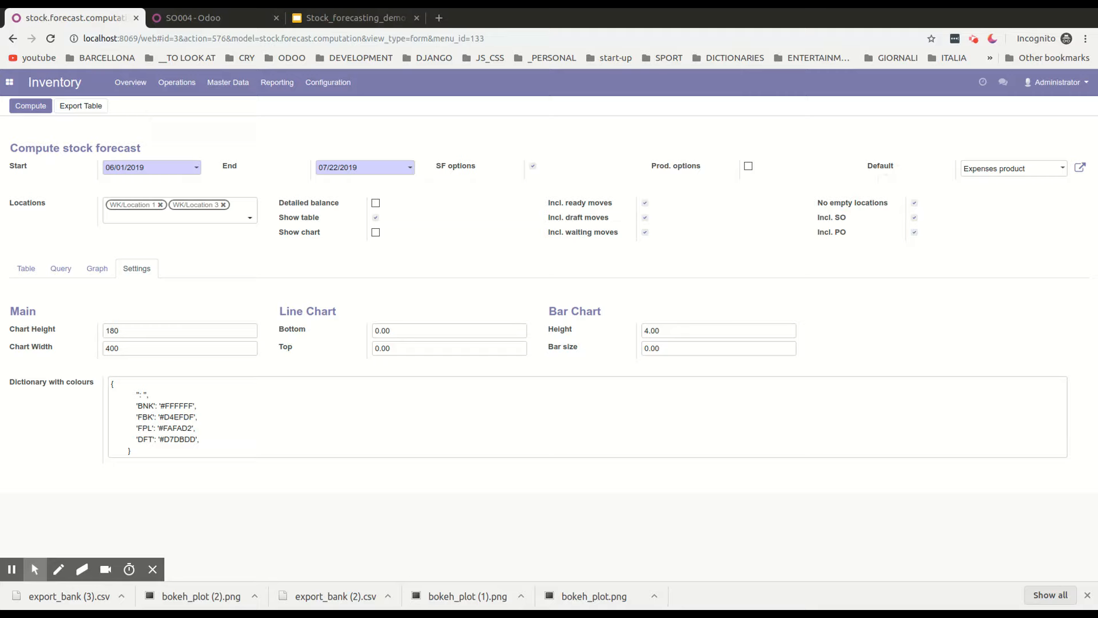
click(26, 269)
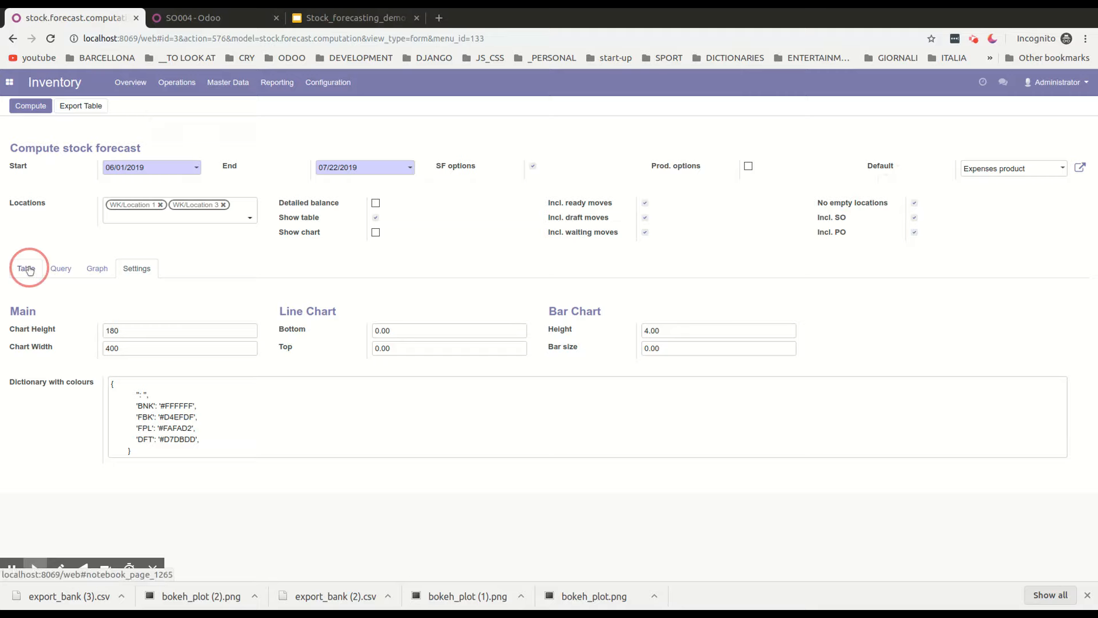